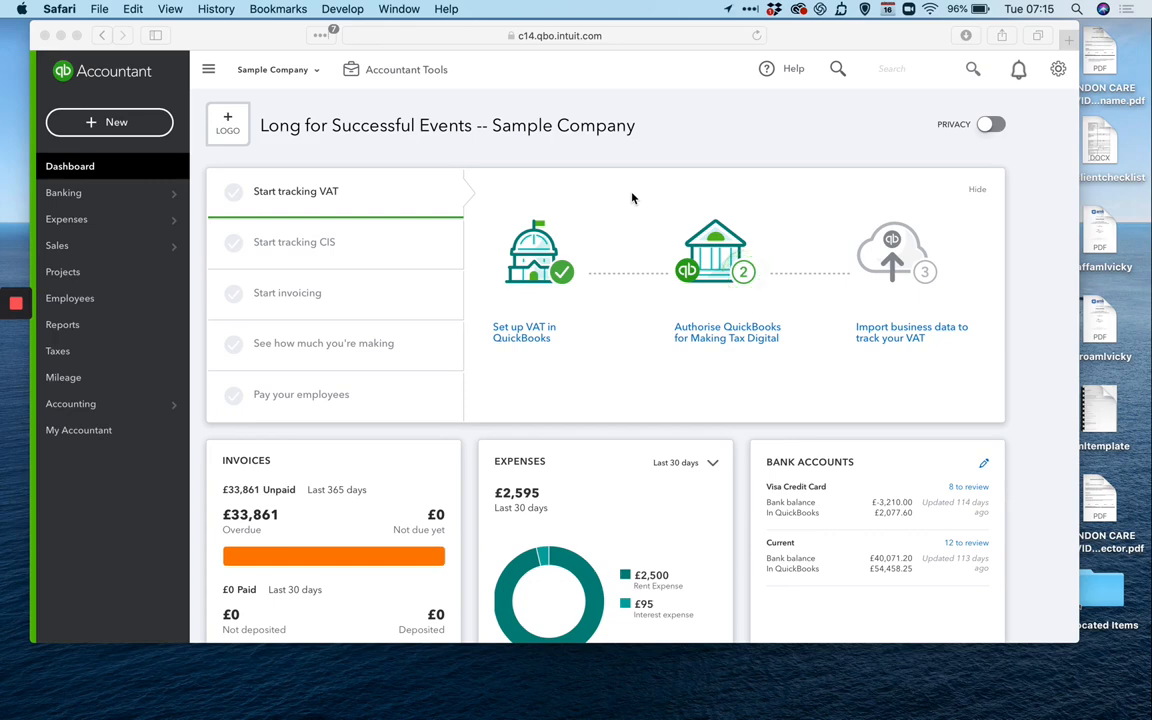
# - In the company's expense settings, enable tracking expenses and items by customer and making them billable, then save and close the settings
pyautogui.click(1058, 70)
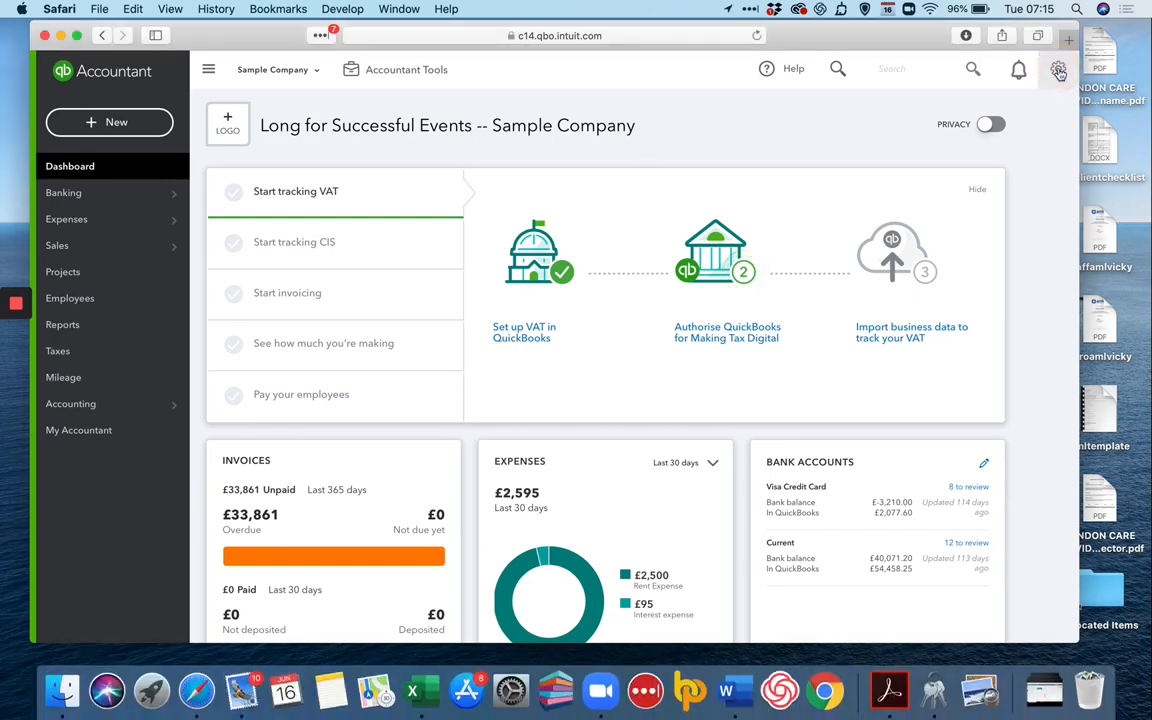
pyautogui.click(1058, 70)
pyautogui.click(411, 156)
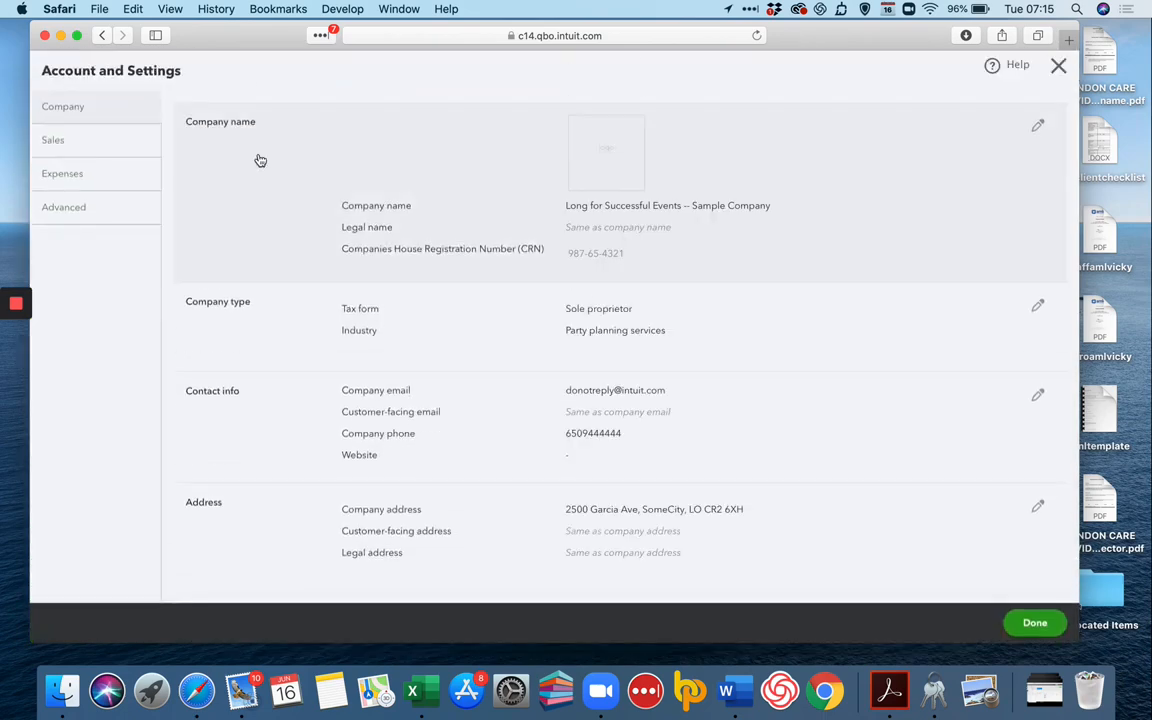
pyautogui.click(138, 176)
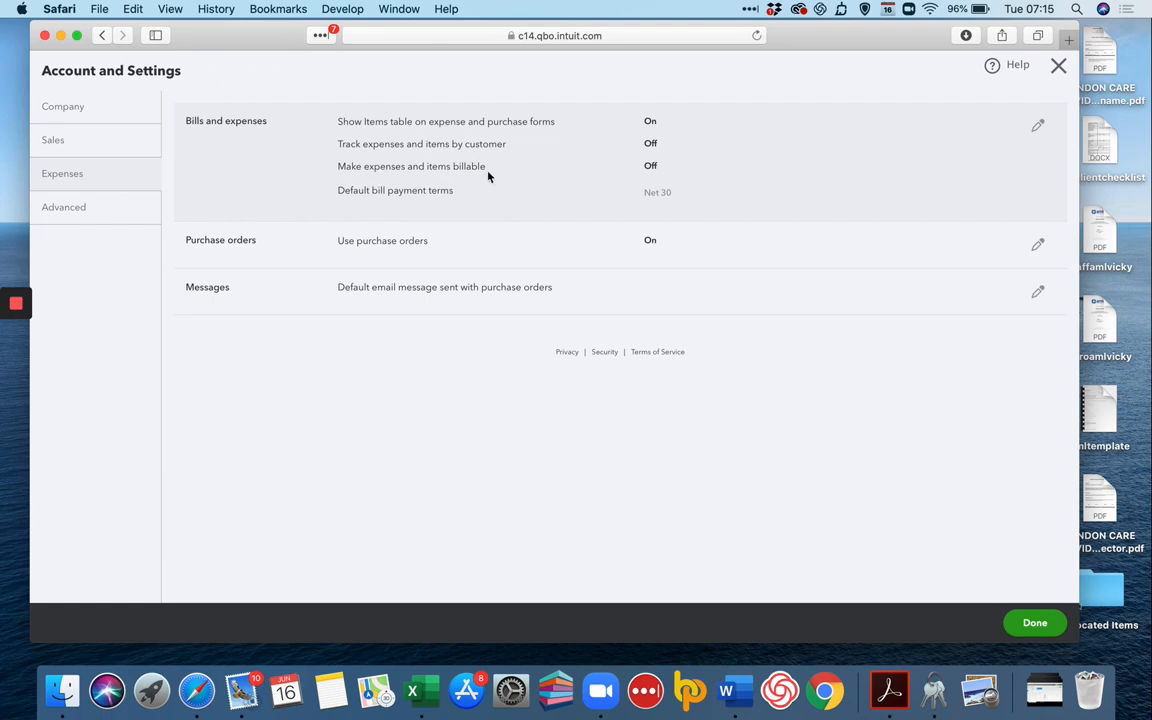
pyautogui.click(1033, 127)
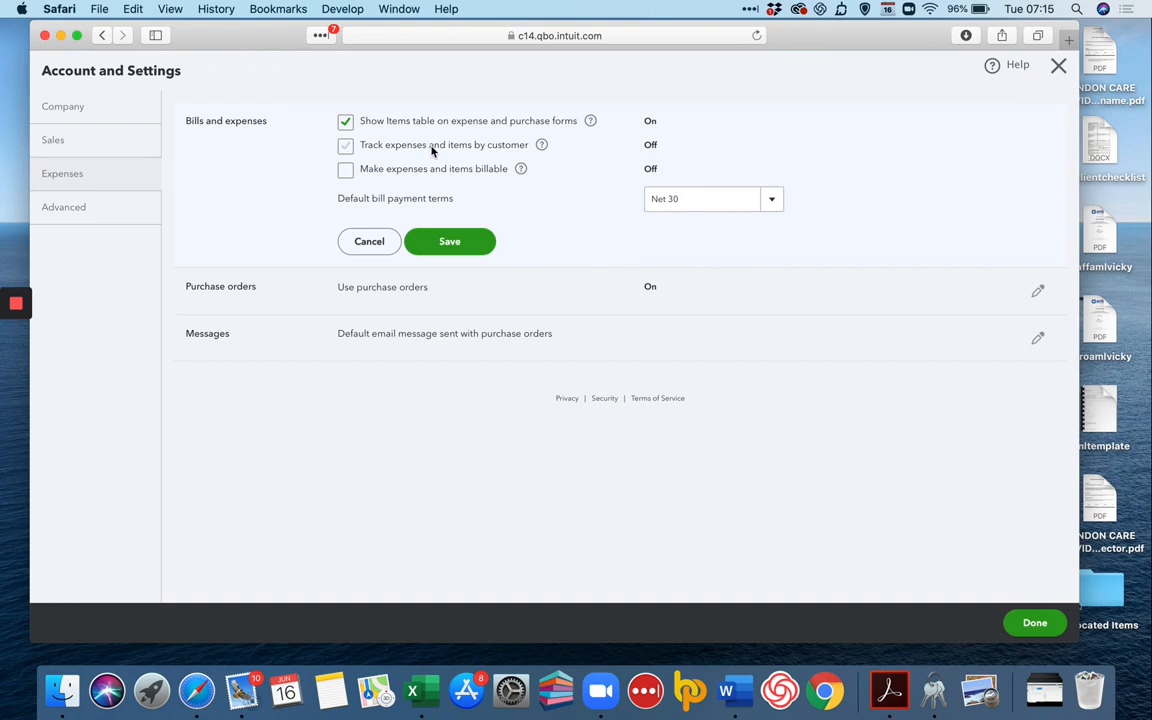
pyautogui.click(347, 147)
pyautogui.click(345, 170)
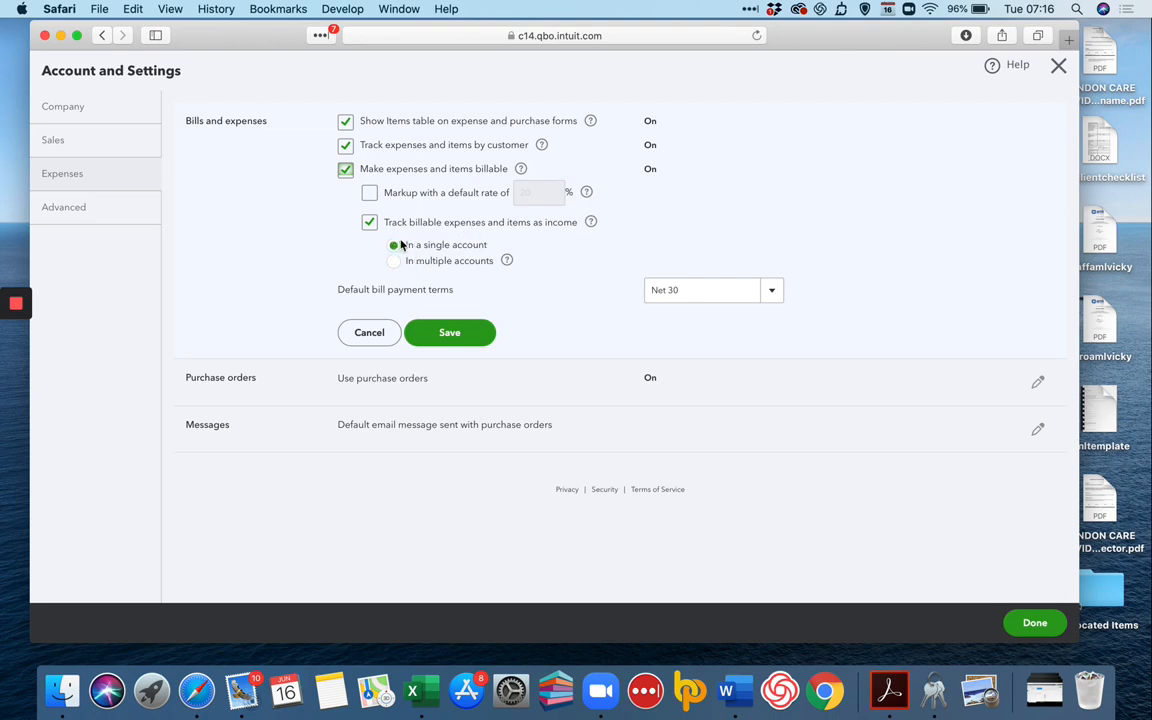
pyautogui.click(449, 336)
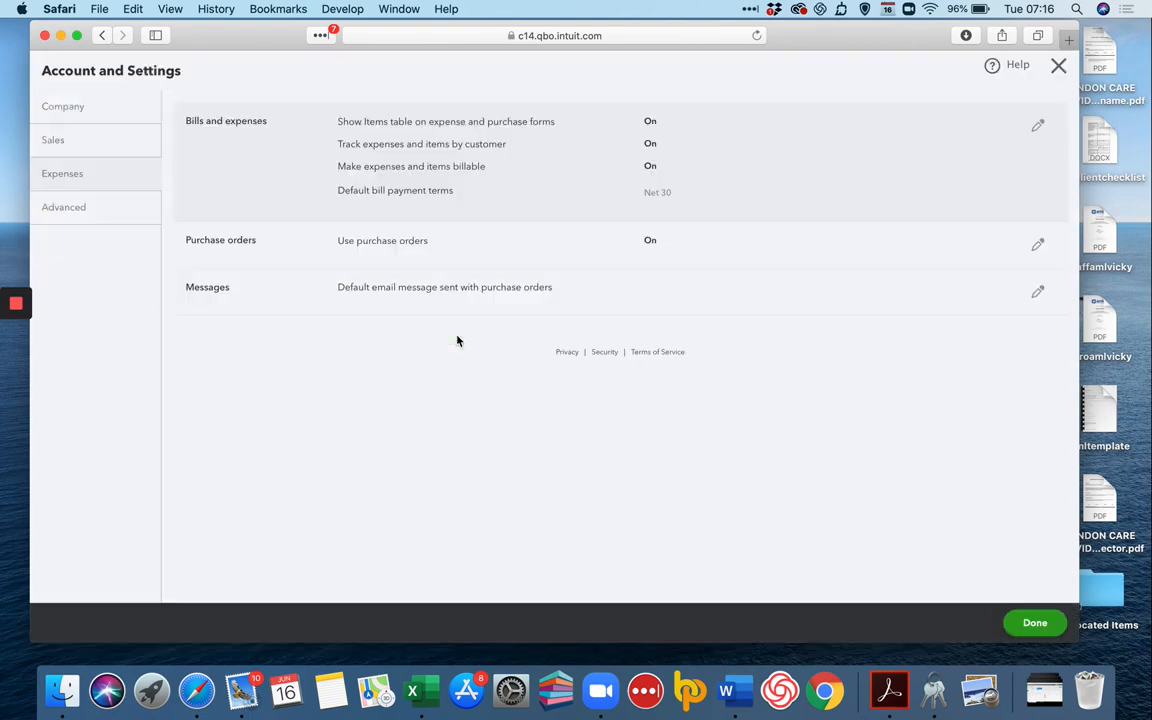
pyautogui.click(1058, 66)
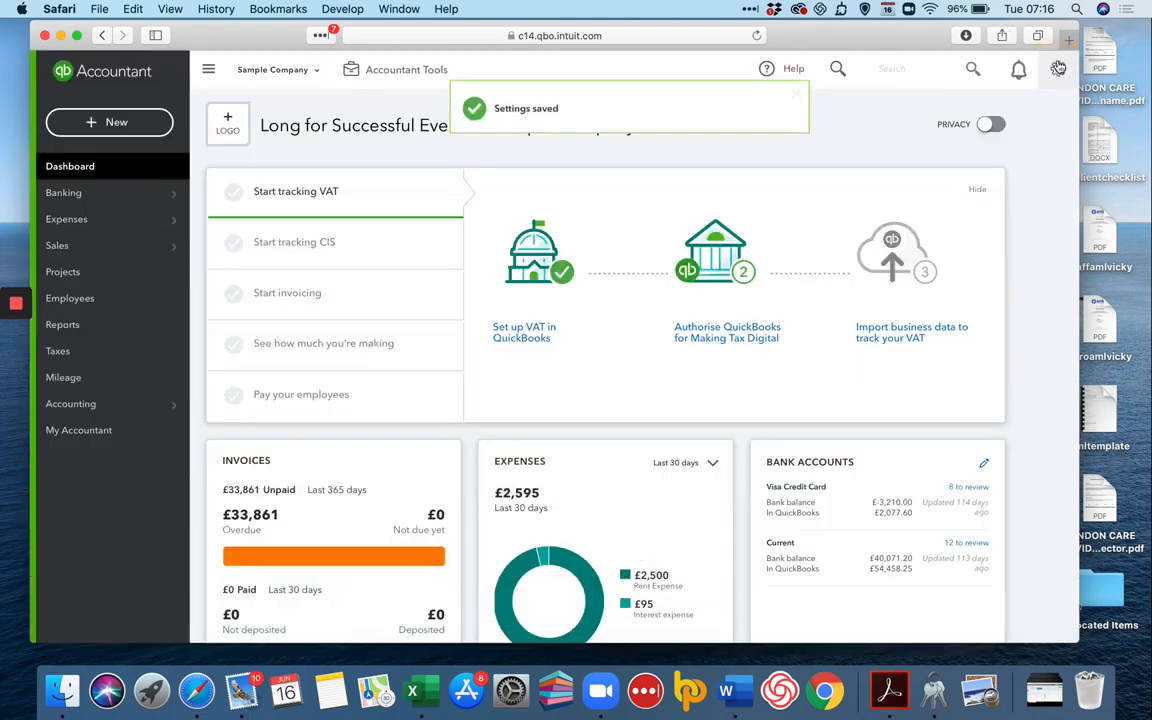
# - Create a new bill for the first supplier in the supplier list
pyautogui.click(110, 121)
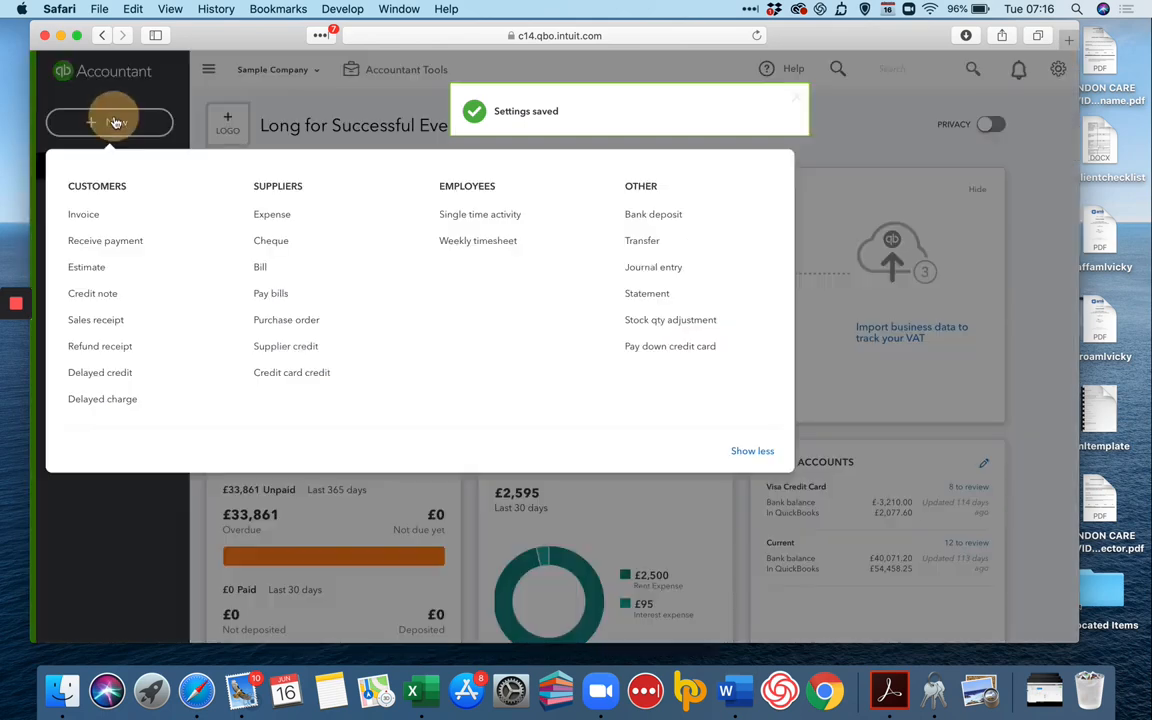
pyautogui.click(268, 267)
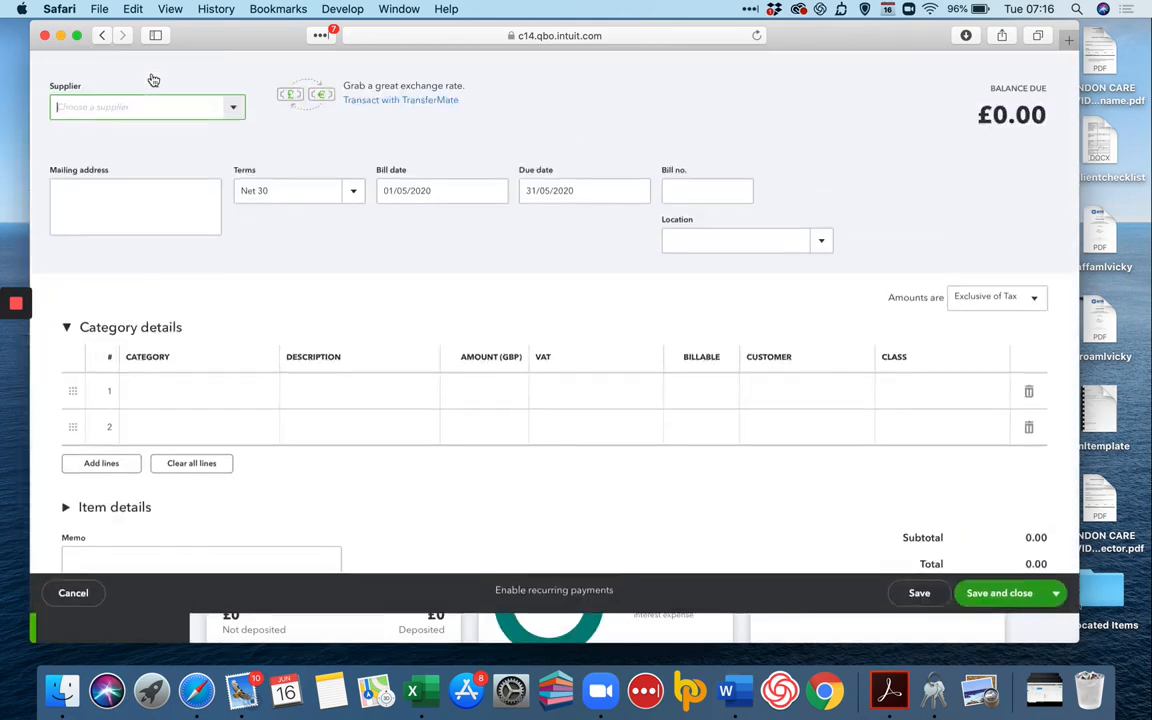
pyautogui.click(226, 135)
pyautogui.click(188, 190)
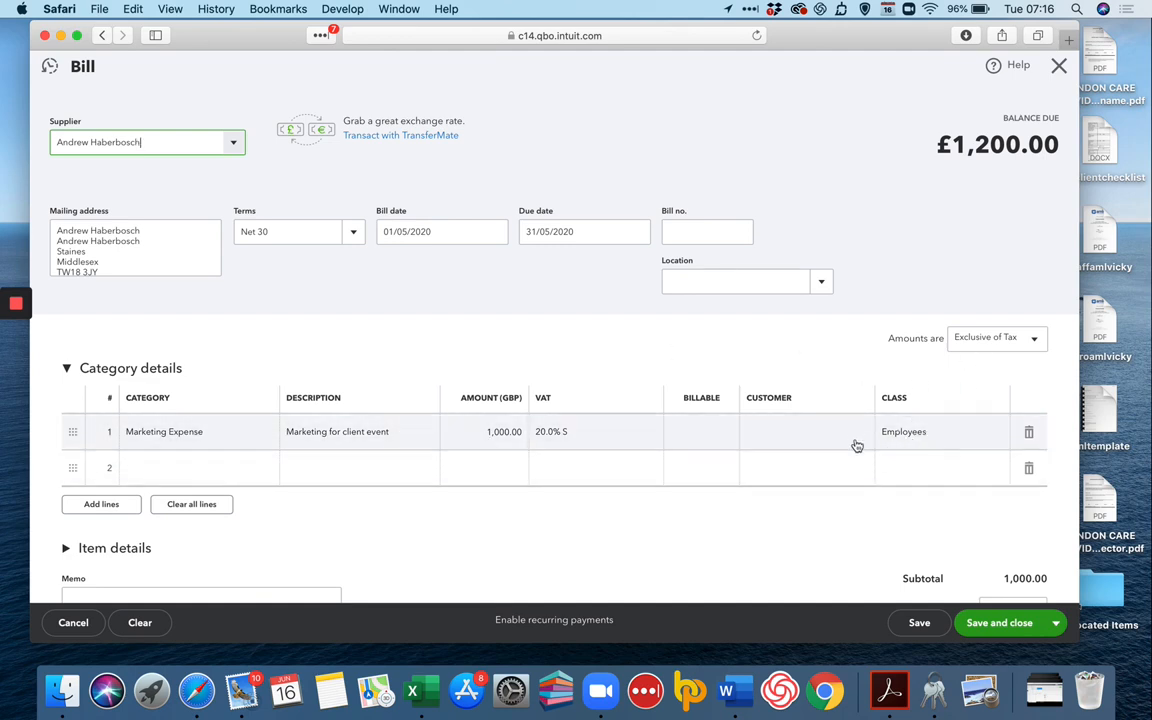
# - Mark the Marketing Expense line as billable to the second customer in the list, then save and close the bill
pyautogui.click(697, 433)
pyautogui.click(702, 431)
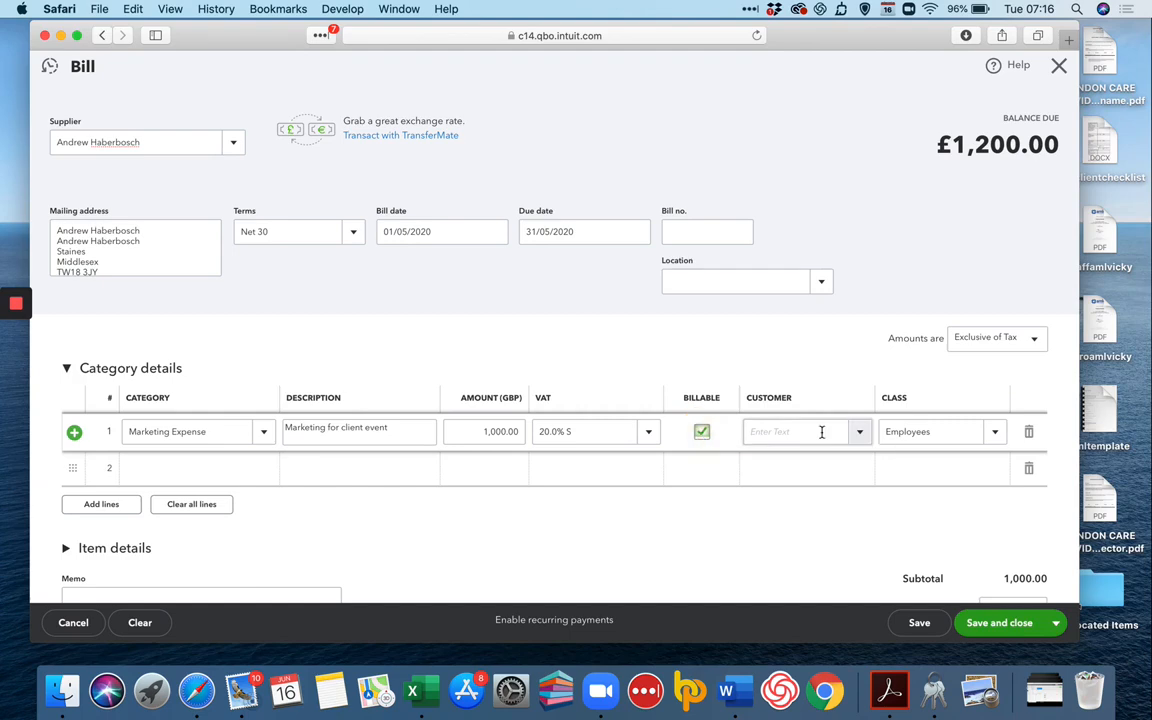
pyautogui.click(859, 435)
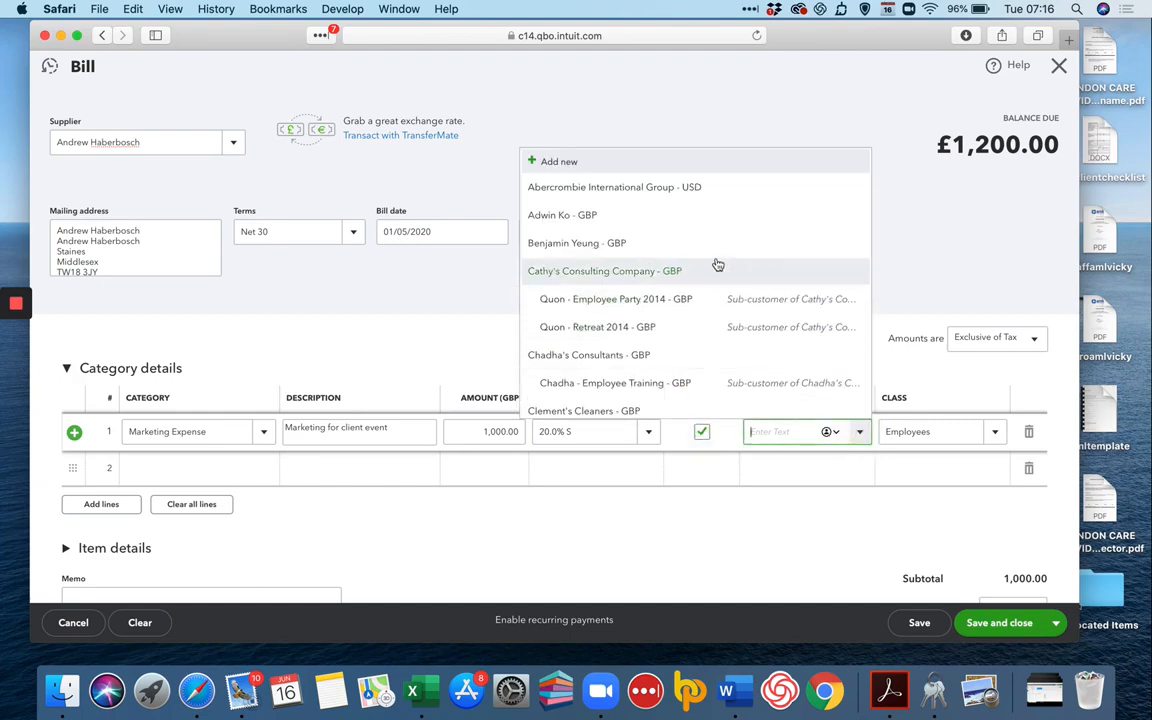
pyautogui.click(708, 228)
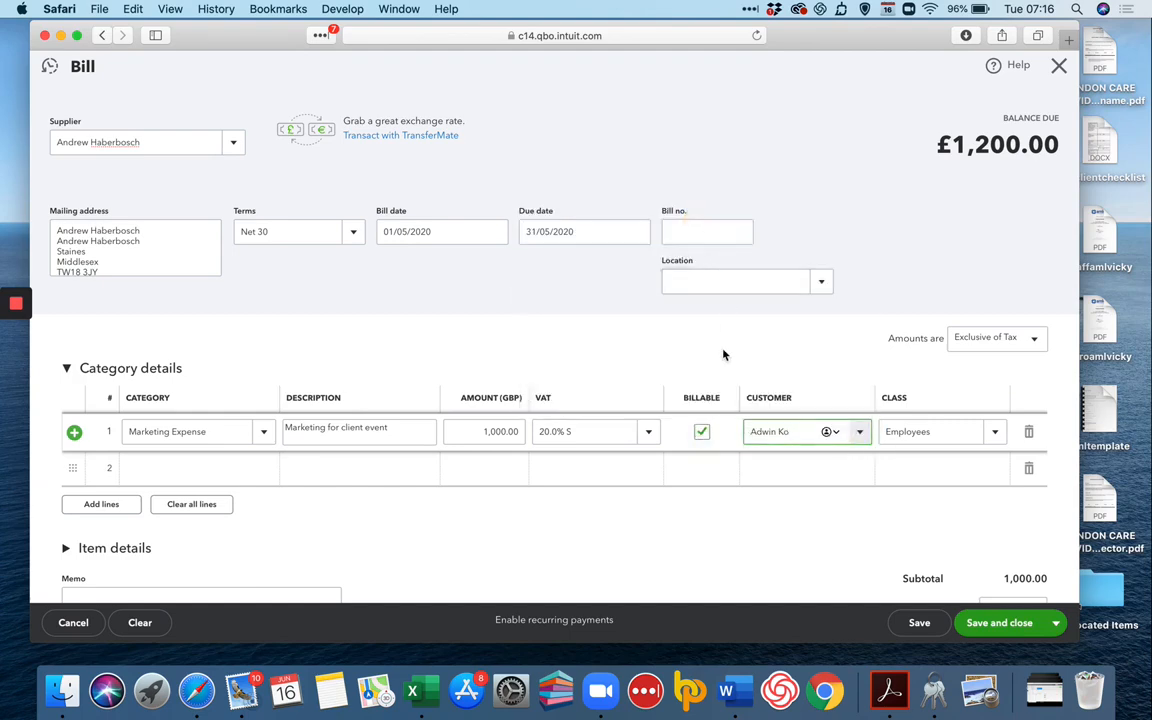
pyautogui.click(982, 625)
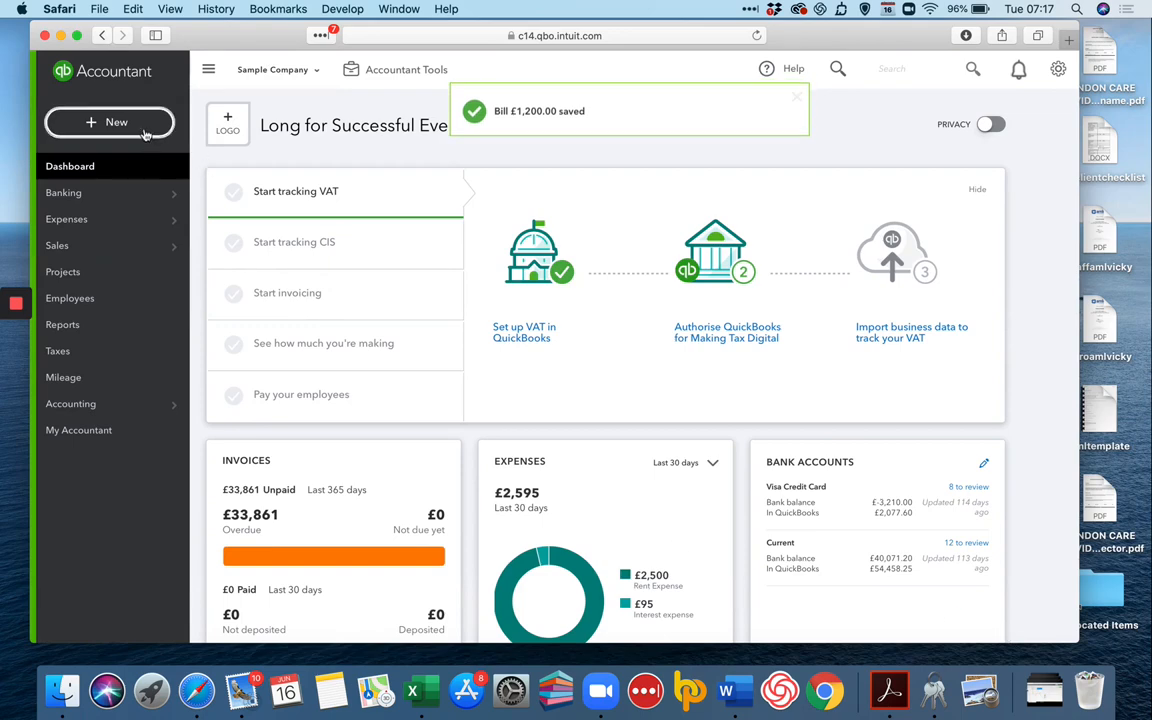
# - Create a new invoice for the customer to whom the marketing expense was made billable
pyautogui.click(143, 133)
pyautogui.click(133, 217)
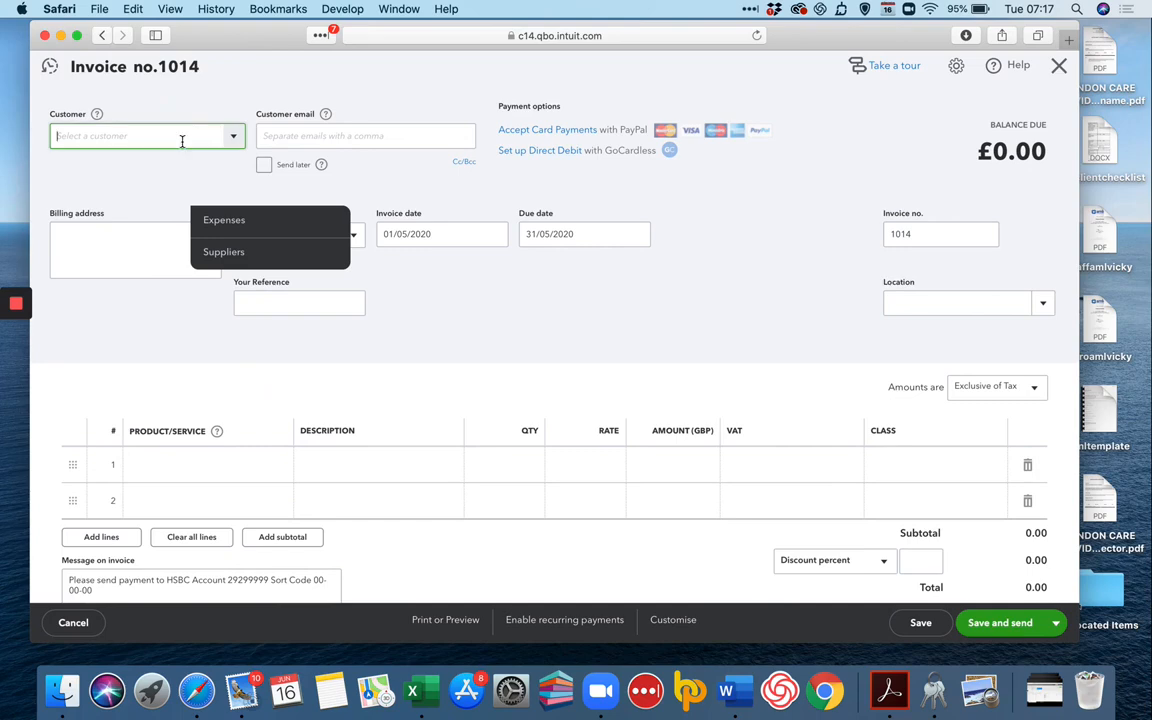
pyautogui.write('Adwin')
pyautogui.press('Tab')
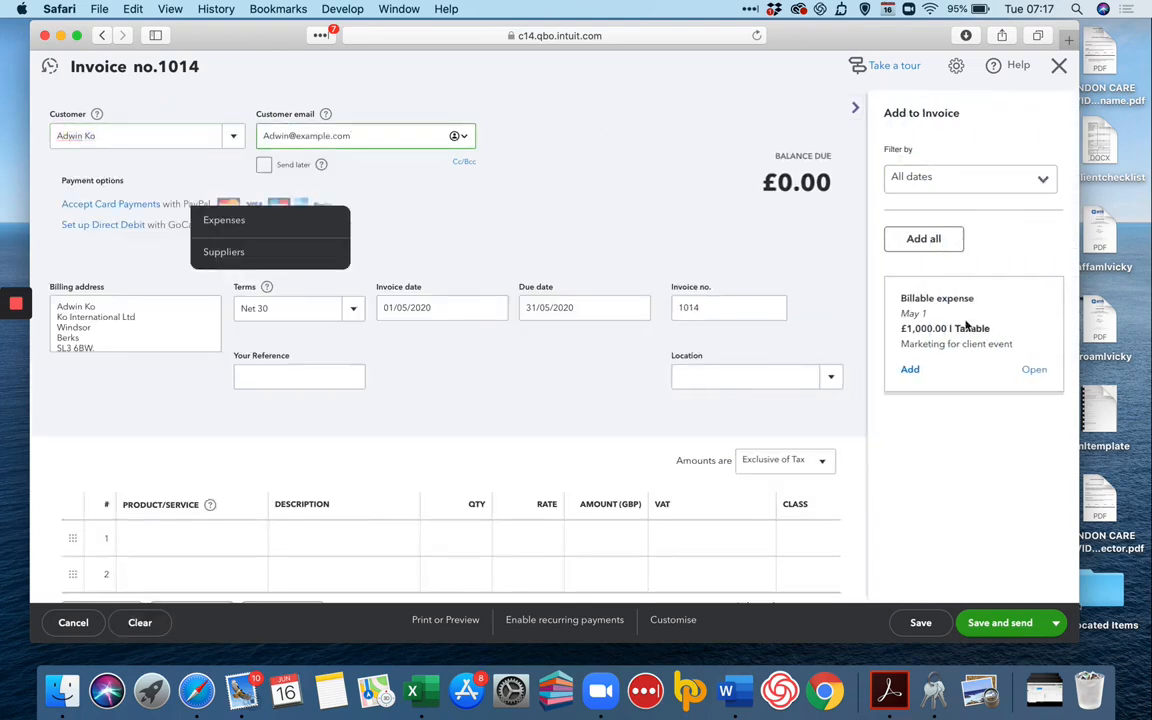
# - Add the £1,000.00 "Marketing for client event" billable expense to the invoice, then save and close it
pyautogui.click(910, 371)
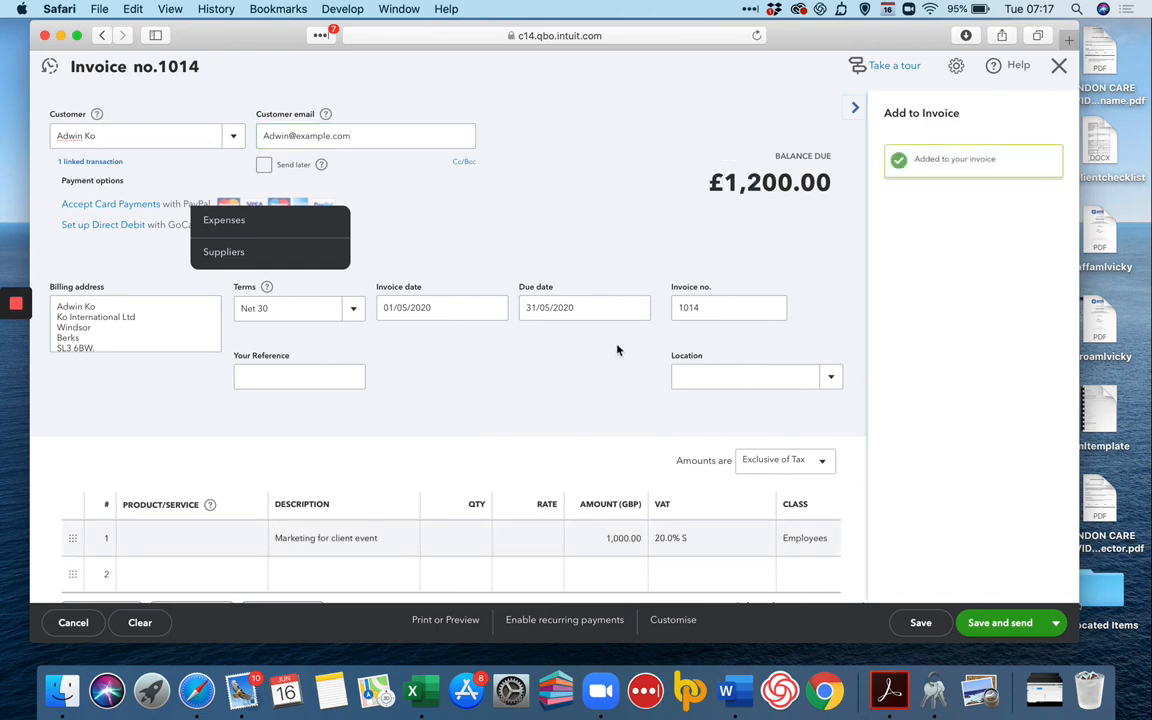
pyautogui.scroll(-1, 483, 308)
pyautogui.scroll(-2, 483, 308)
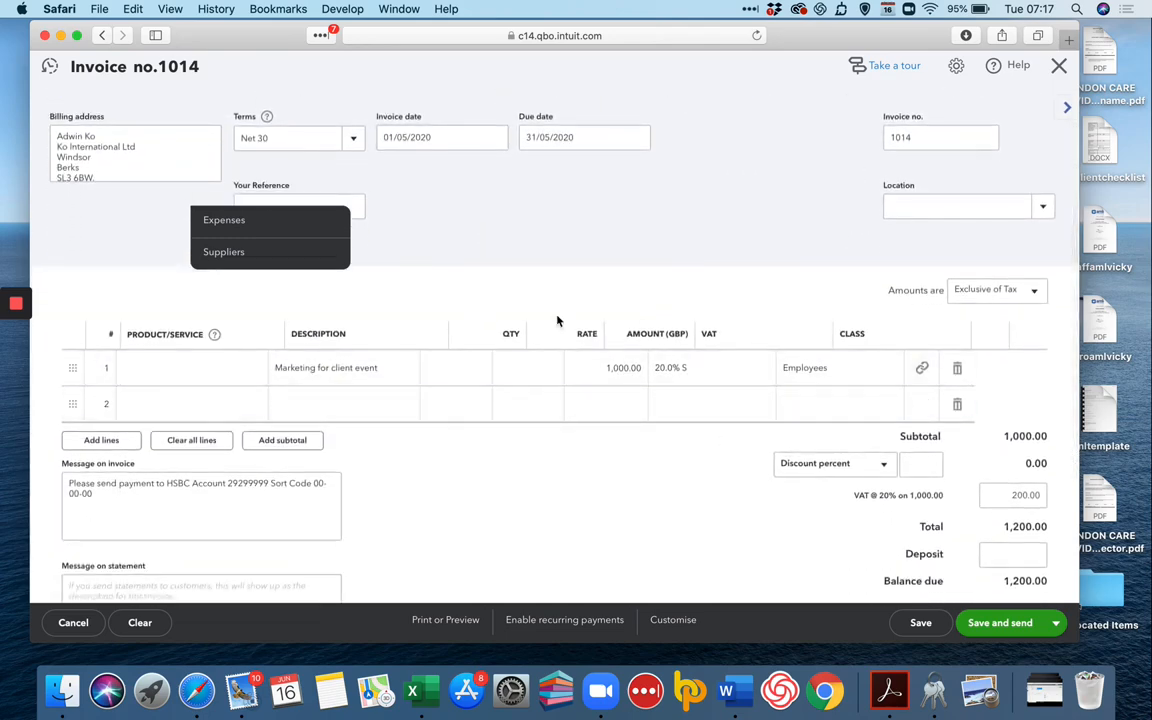
pyautogui.click(1055, 622)
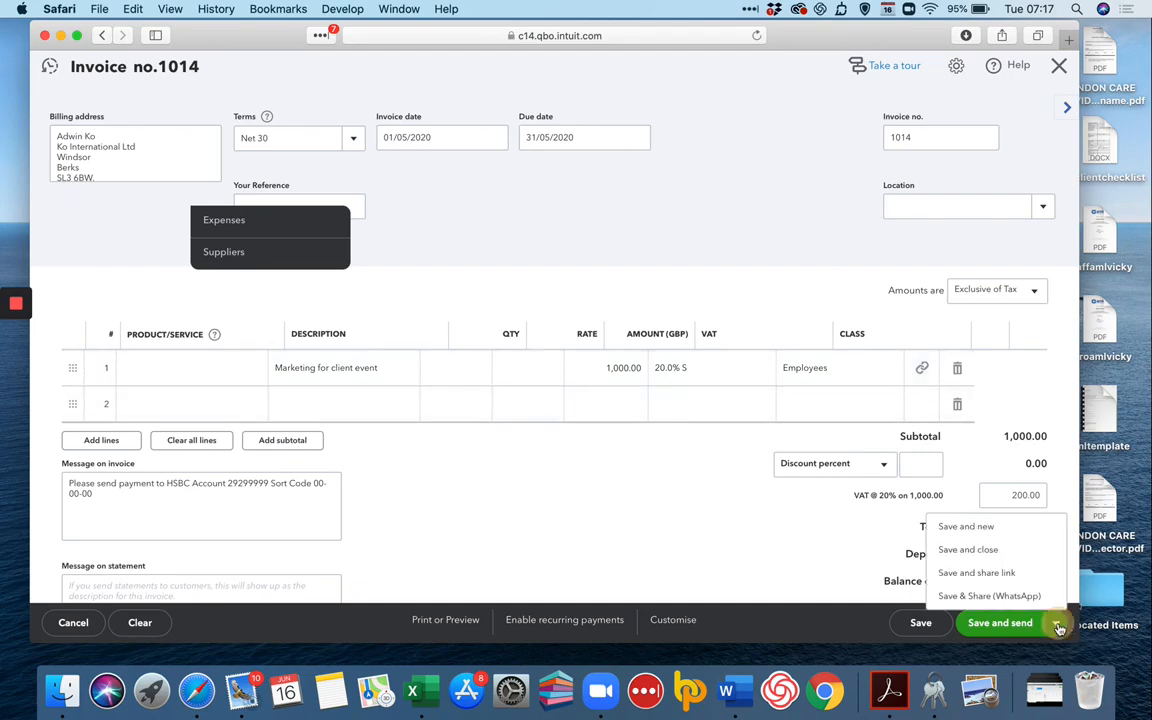
pyautogui.click(1001, 551)
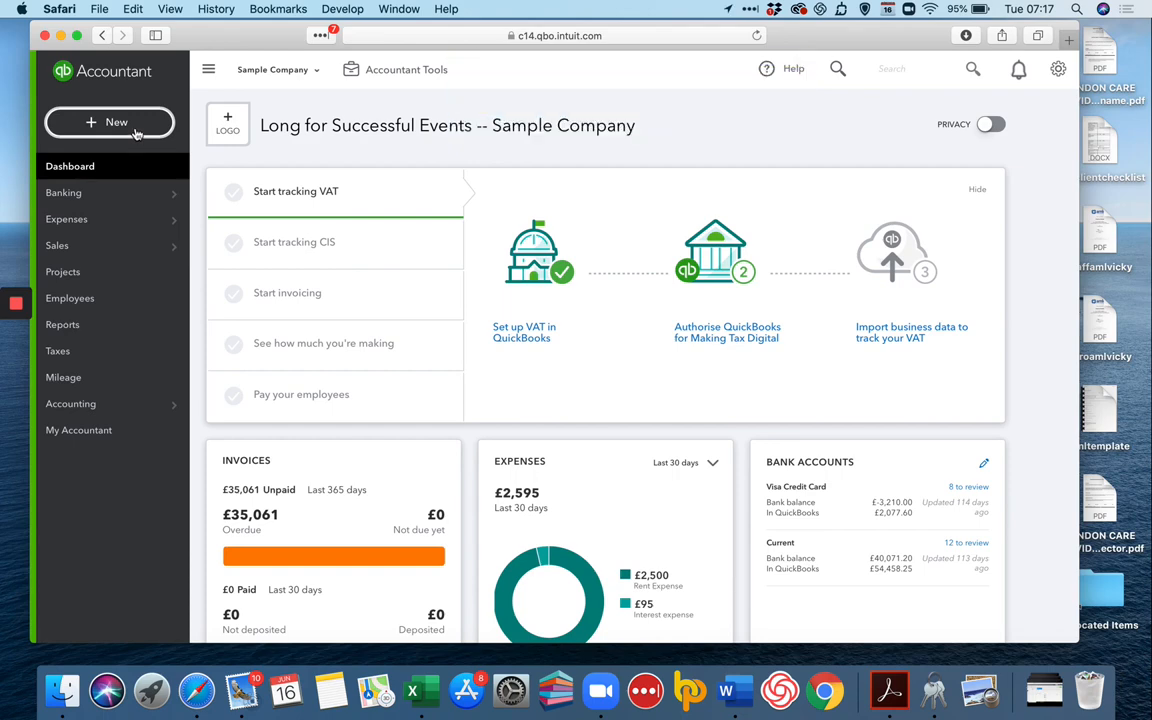
# - Create another bill for the fourth supplier in the supplier list
pyautogui.click(132, 128)
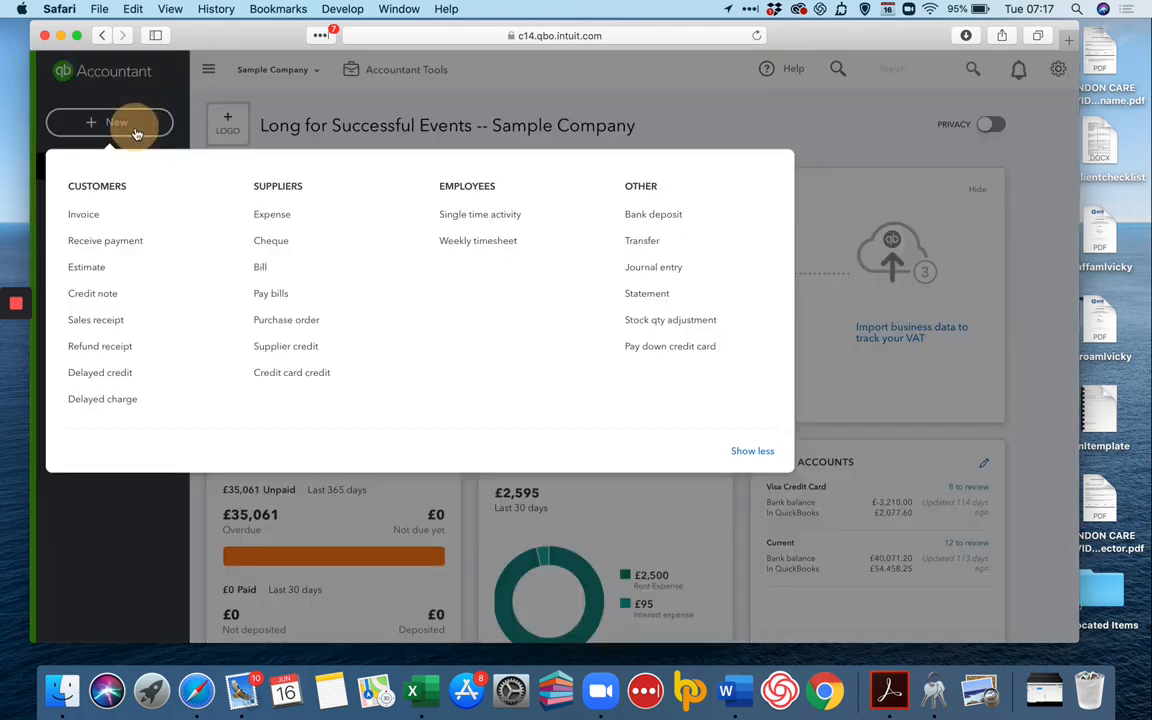
pyautogui.click(275, 272)
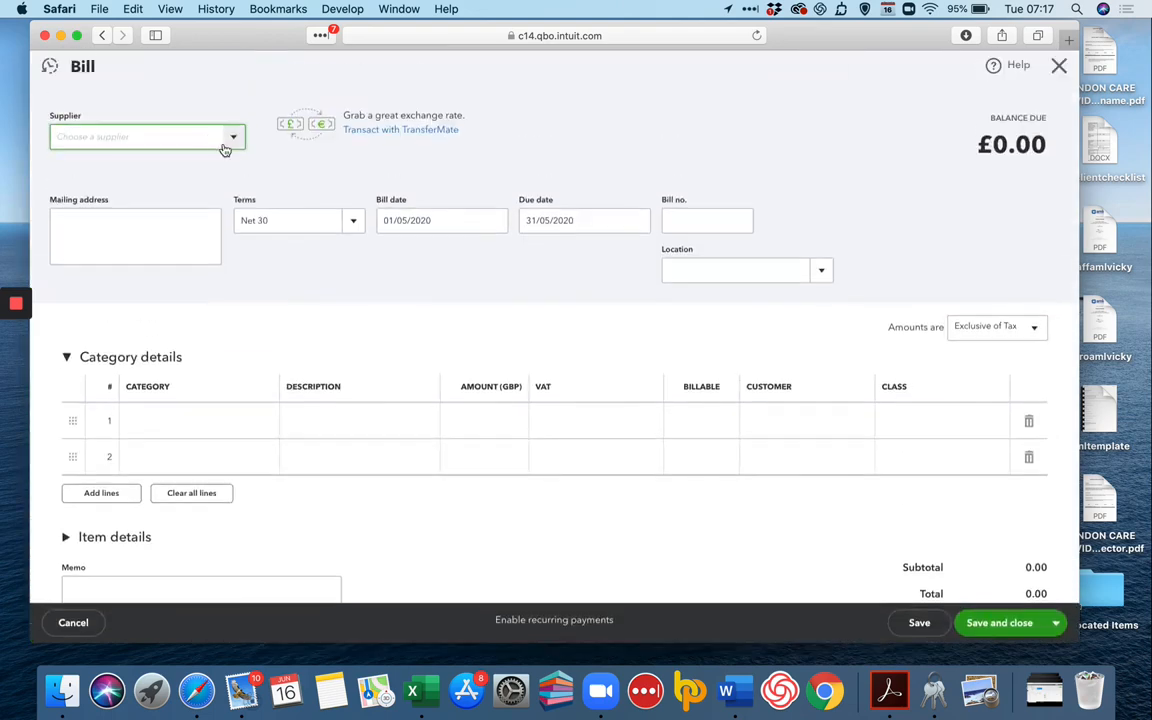
pyautogui.click(232, 138)
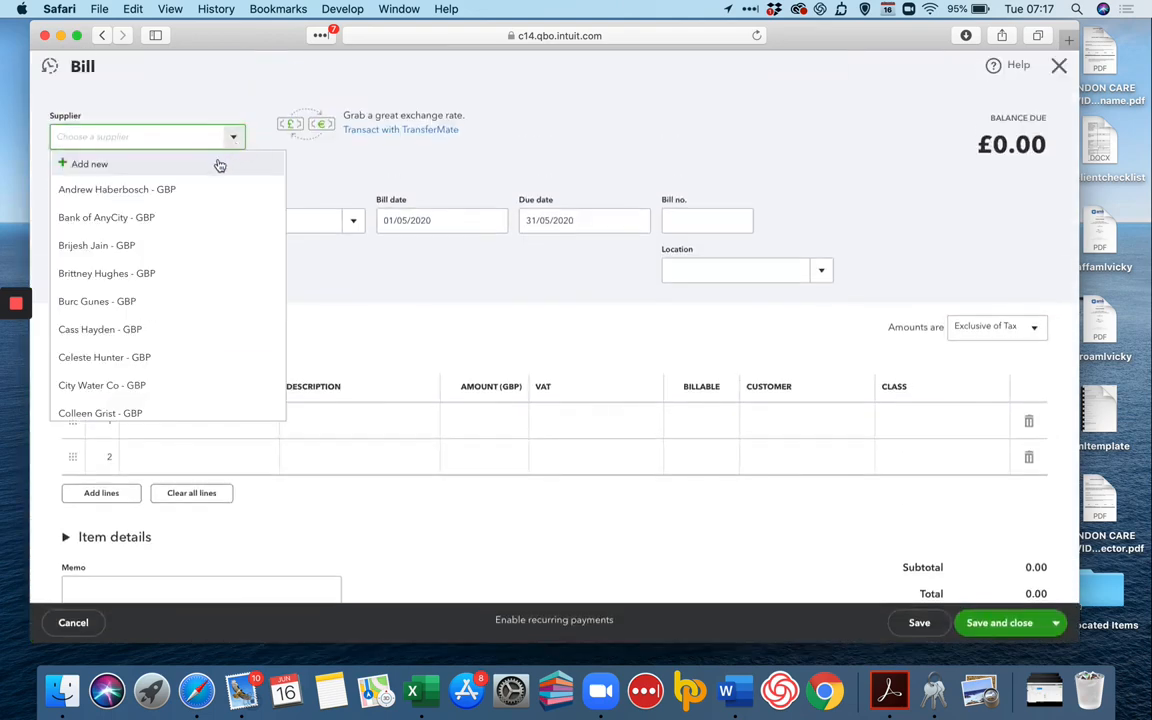
pyautogui.click(176, 272)
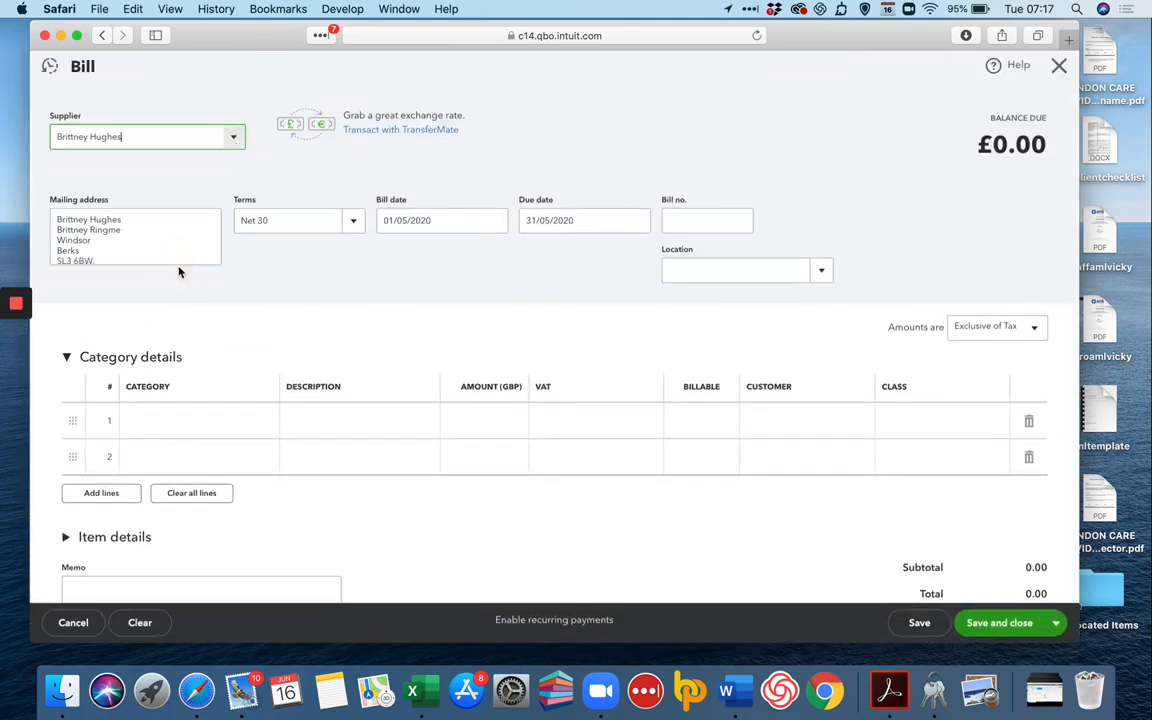
# - Fill in the first category line with Professional Fees, description "WORK FOR CLIENT", amount 500 and VAT code 20.0% S
pyautogui.click(201, 420)
pyautogui.write('prof')
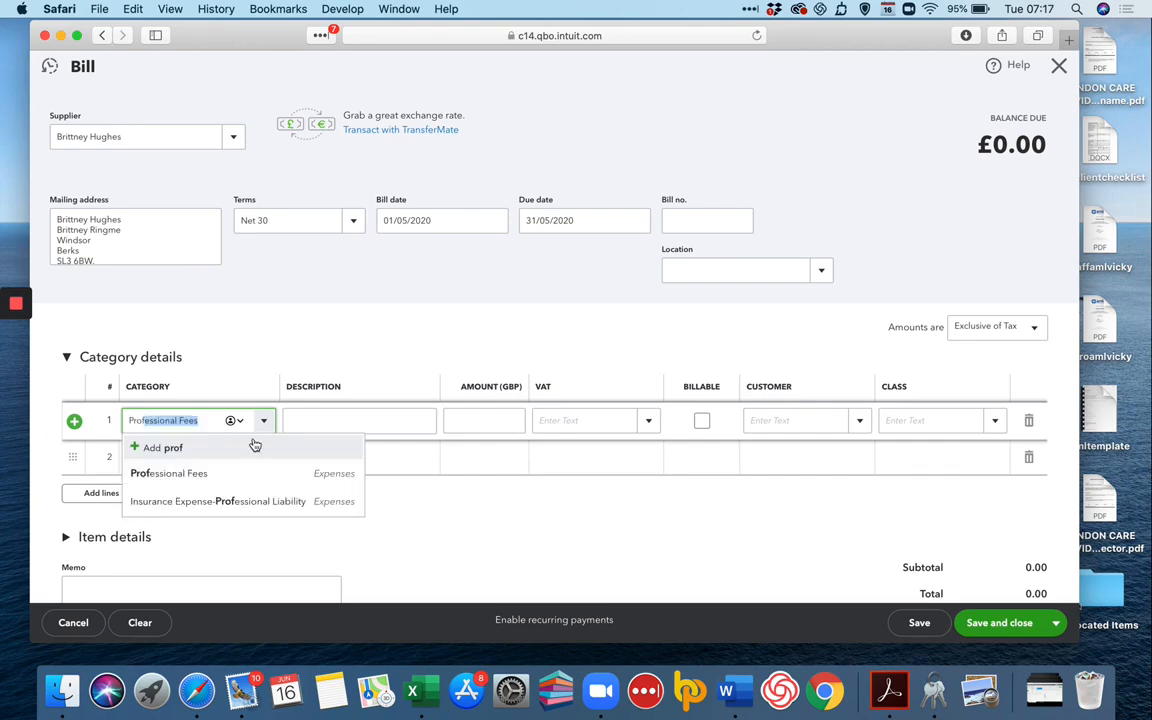
pyautogui.click(165, 473)
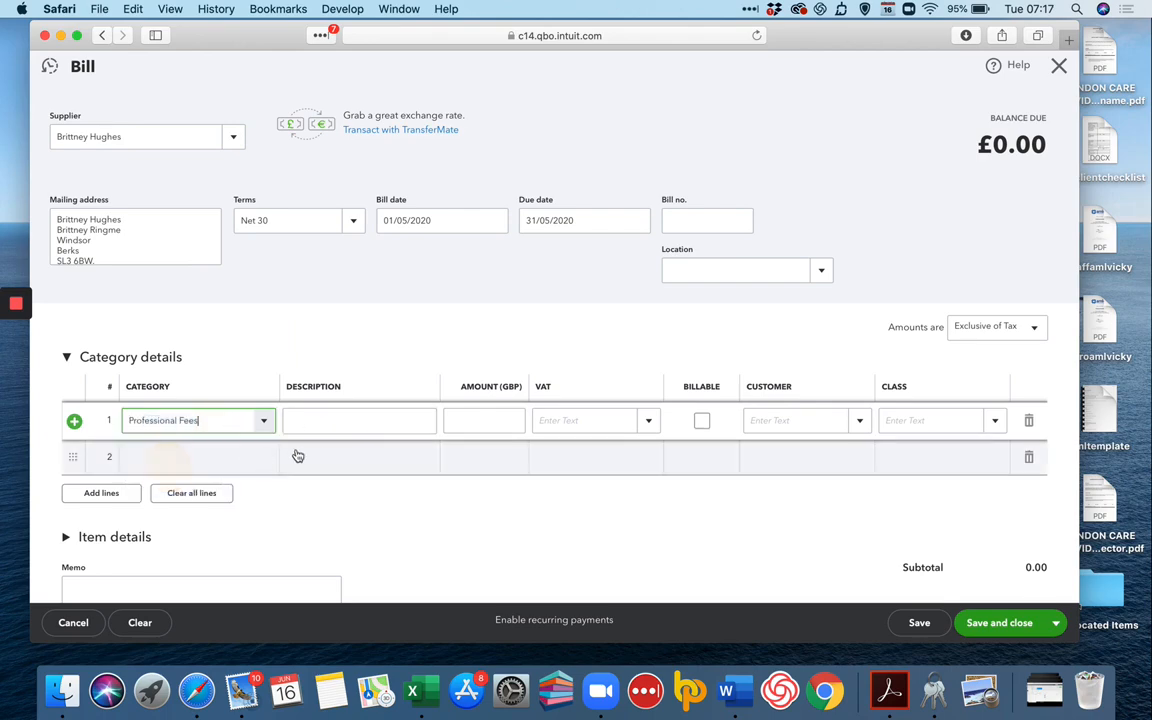
pyautogui.click(325, 420)
pyautogui.write('WORK FOR CLIENT')
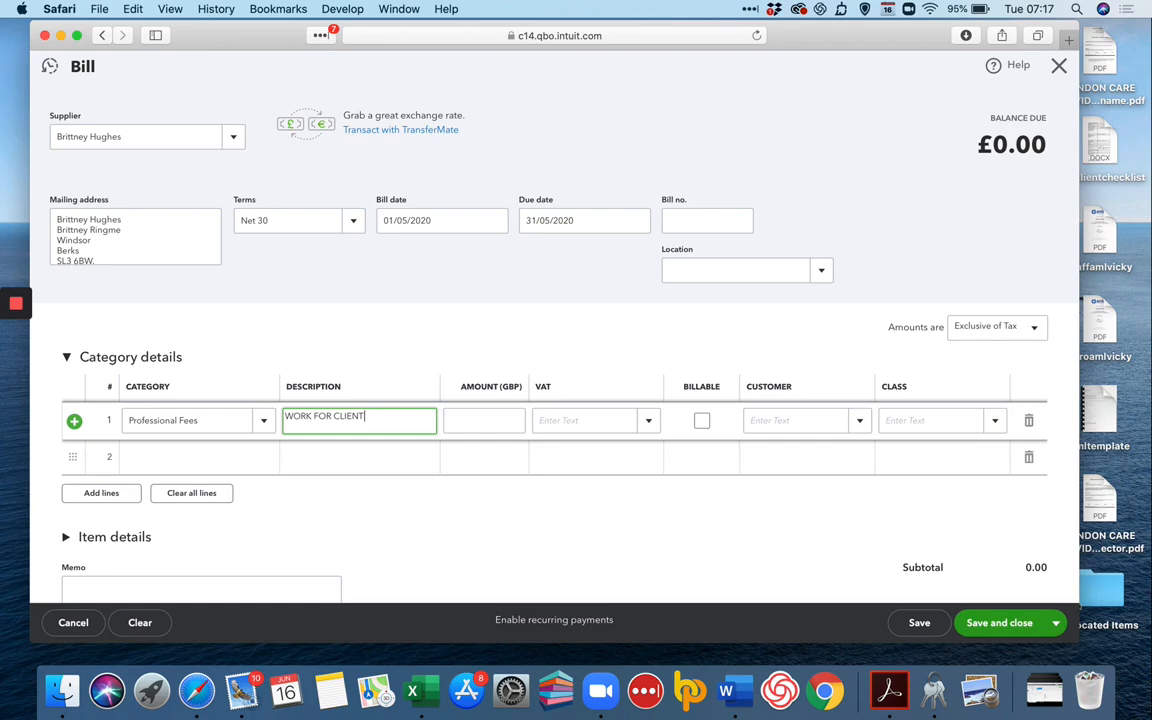
pyautogui.press('Tab')
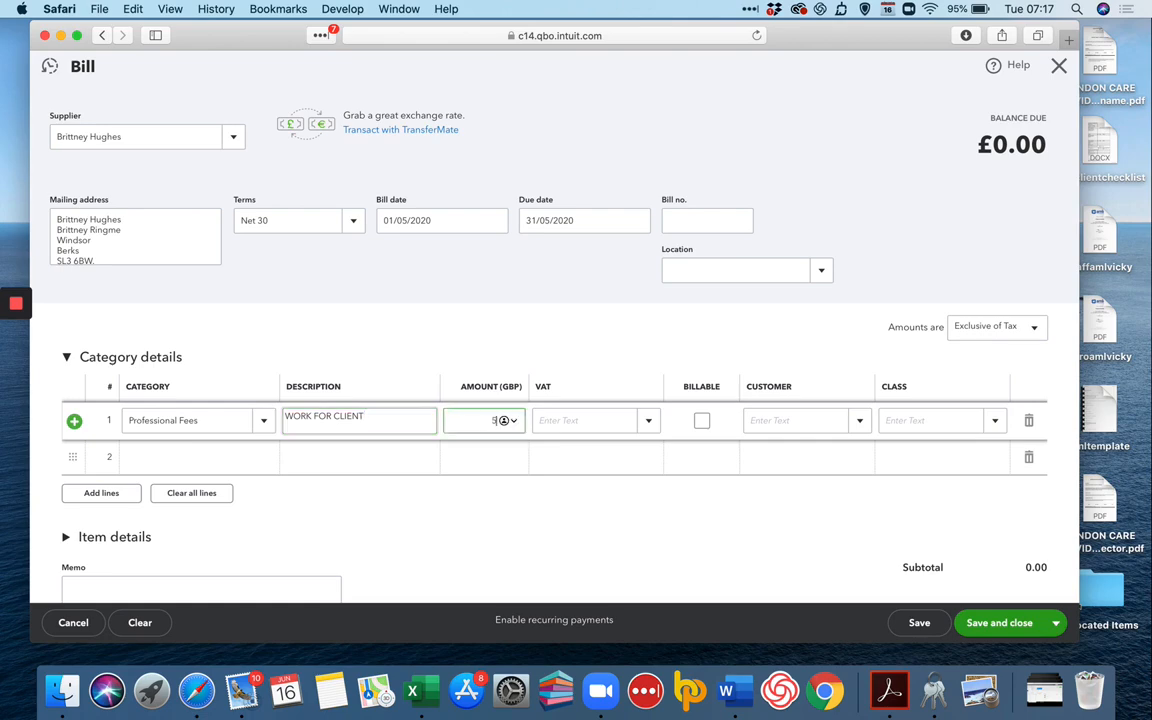
pyautogui.write('500')
pyautogui.press('Tab')
pyautogui.write('2')
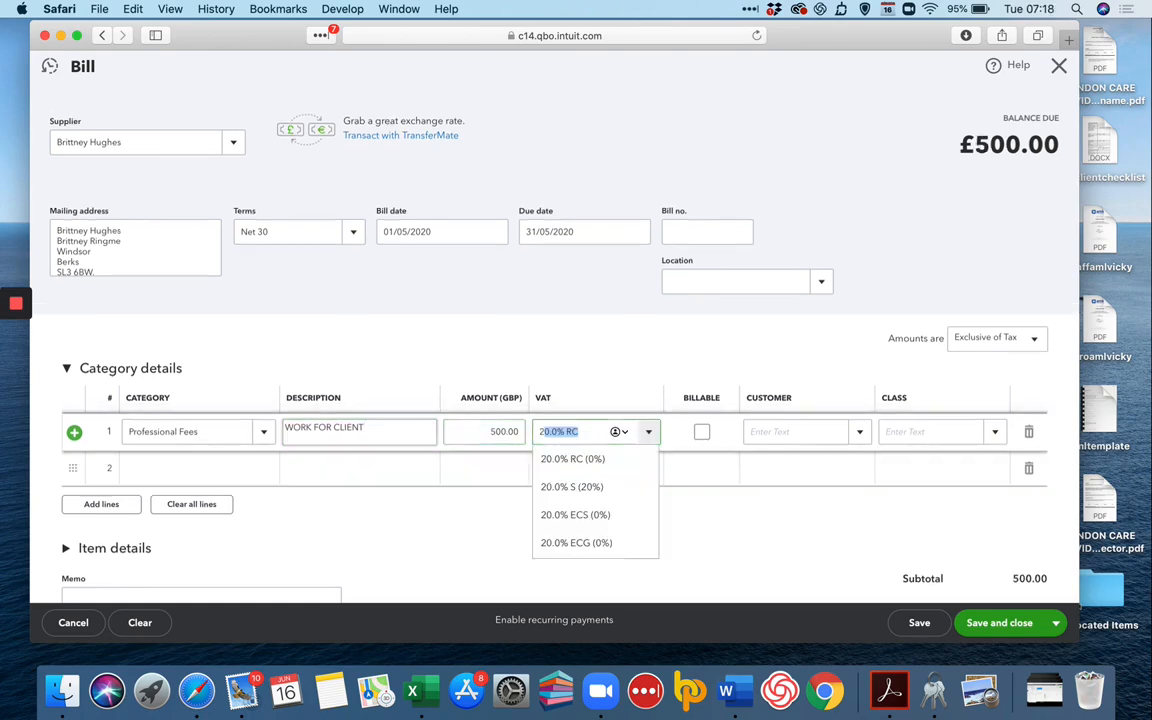
pyautogui.click(556, 486)
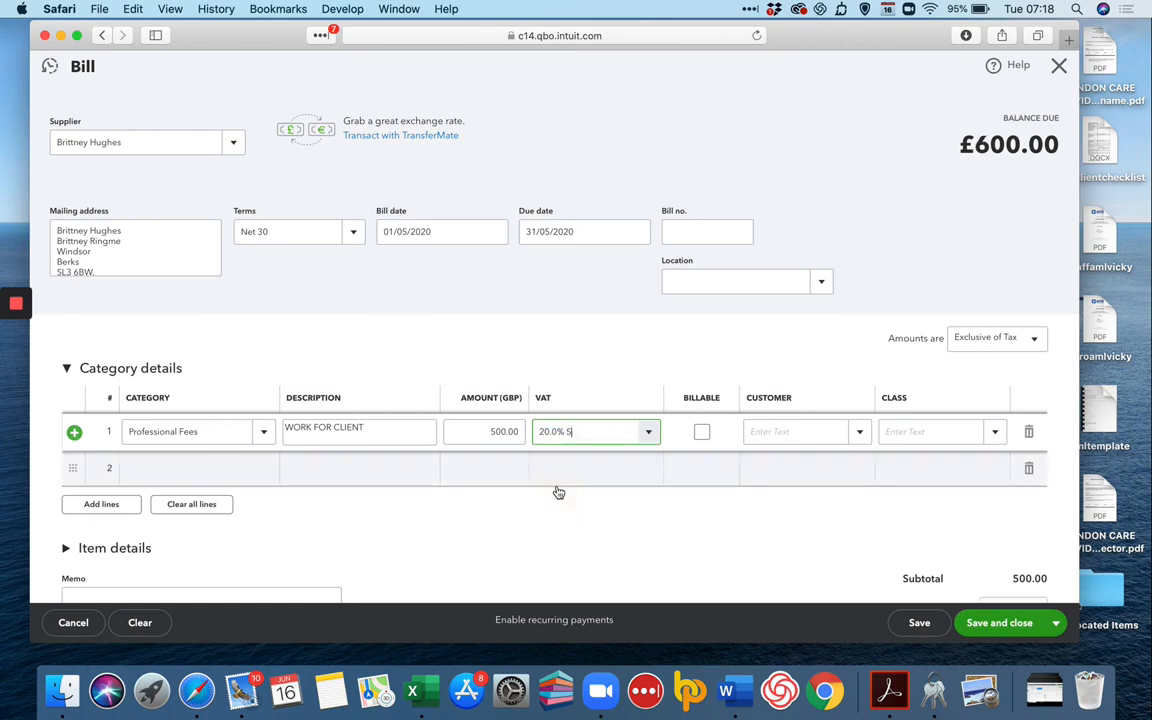
# - Make the Professional Fees line billable to the third listed customer with class Parties, then save and close the bill
pyautogui.click(701, 432)
pyautogui.click(859, 433)
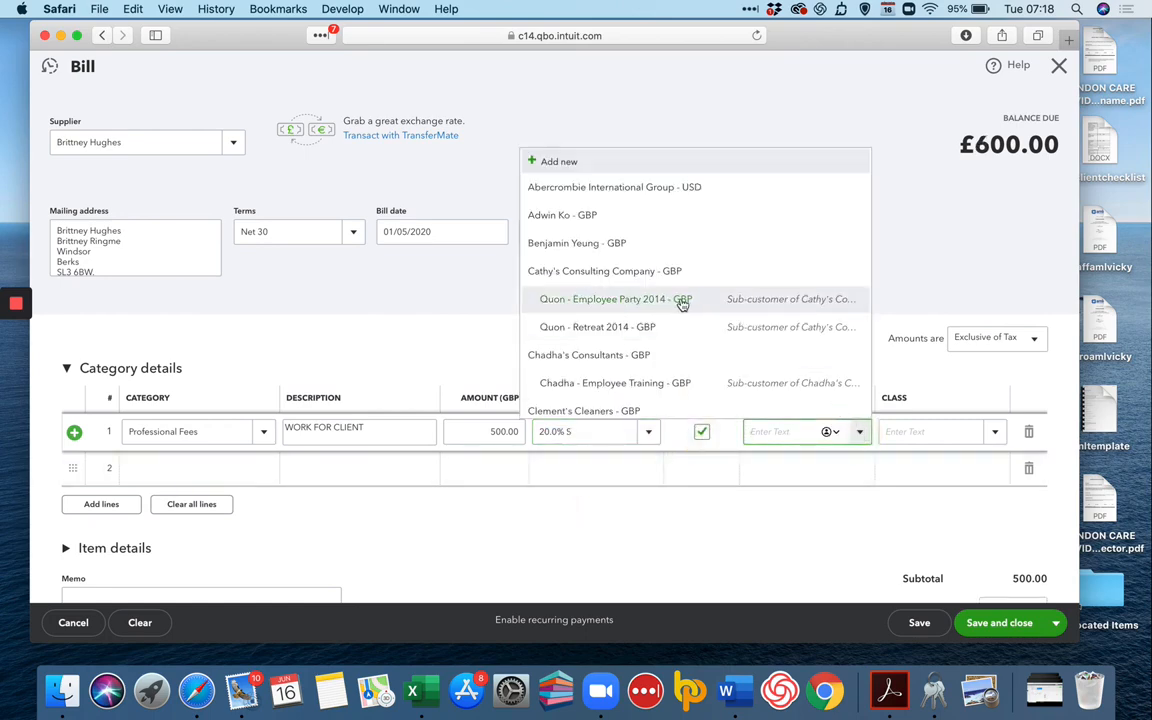
pyautogui.click(663, 245)
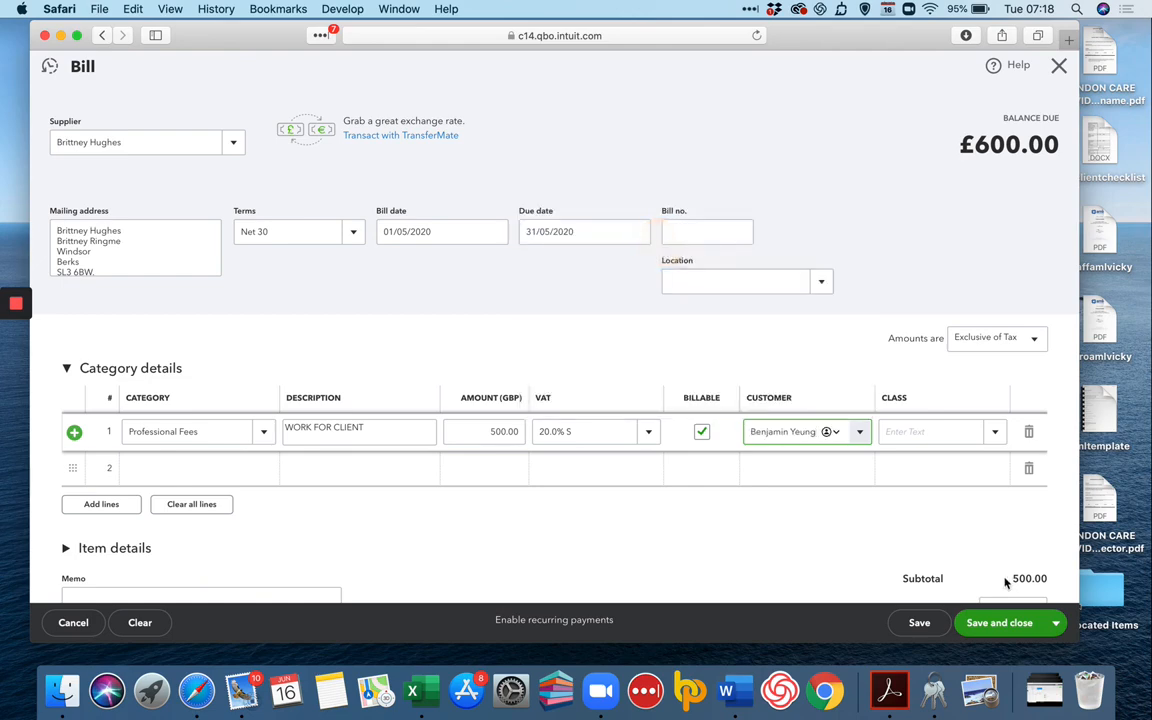
pyautogui.click(995, 431)
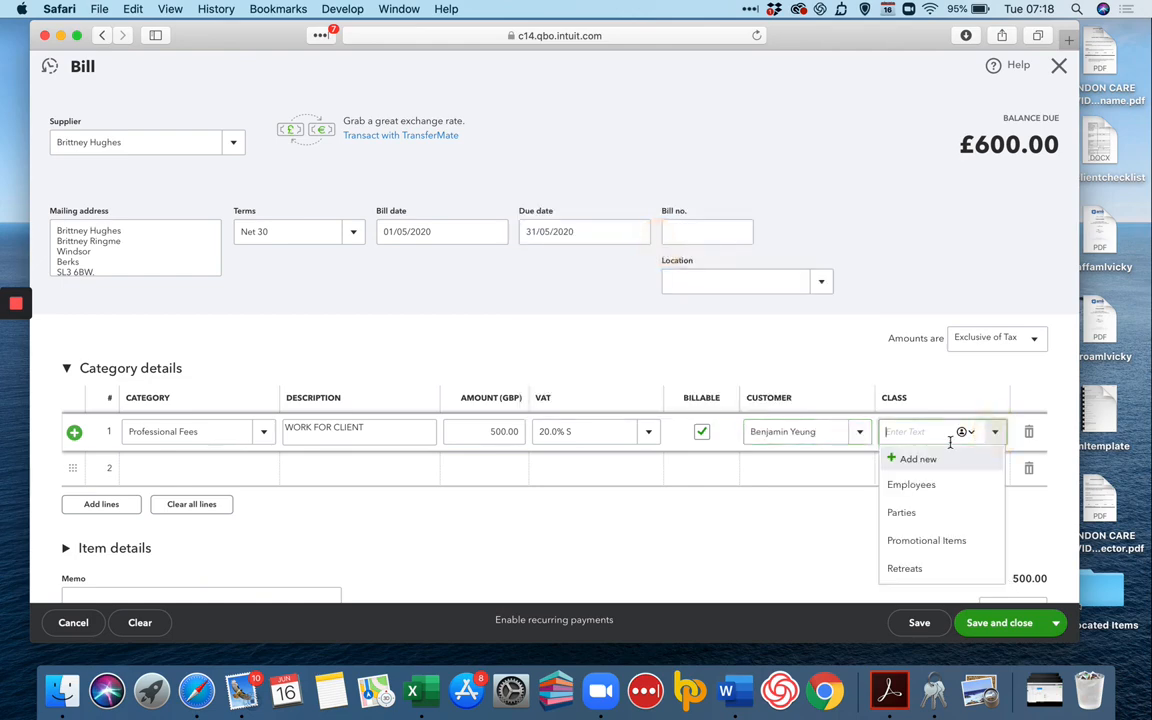
pyautogui.click(952, 514)
pyautogui.click(984, 624)
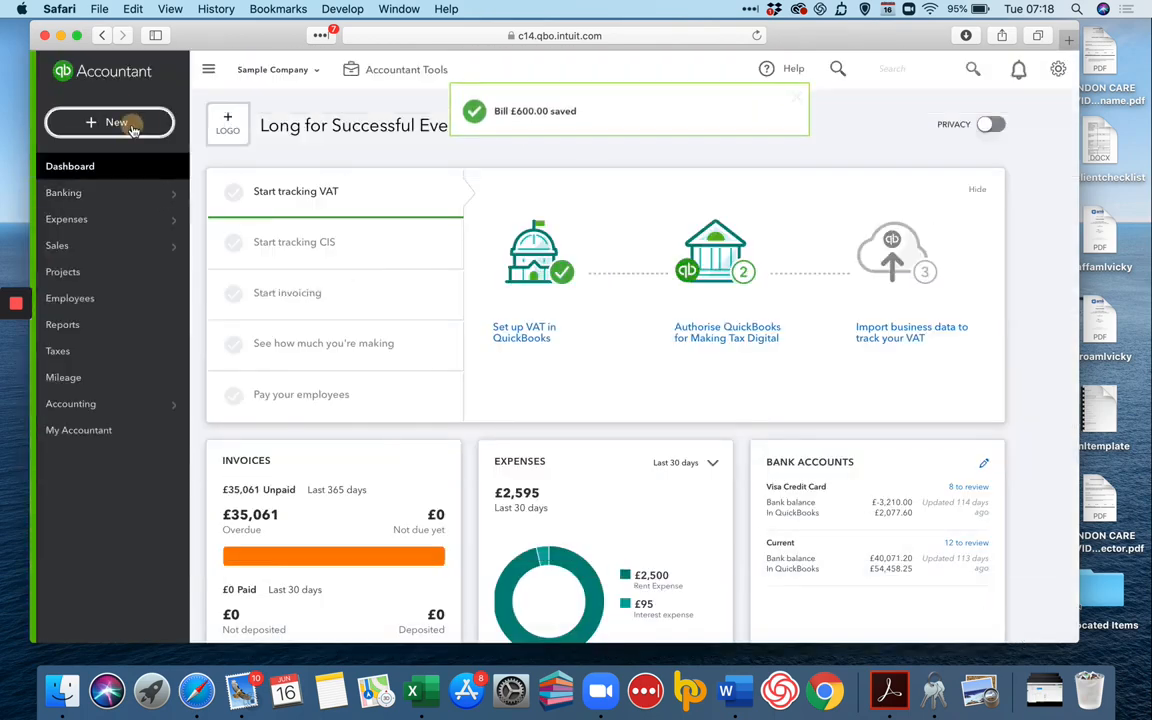
# - Create a new invoice for the customer to whom the Professional Fees bill line was made billable
pyautogui.click(120, 123)
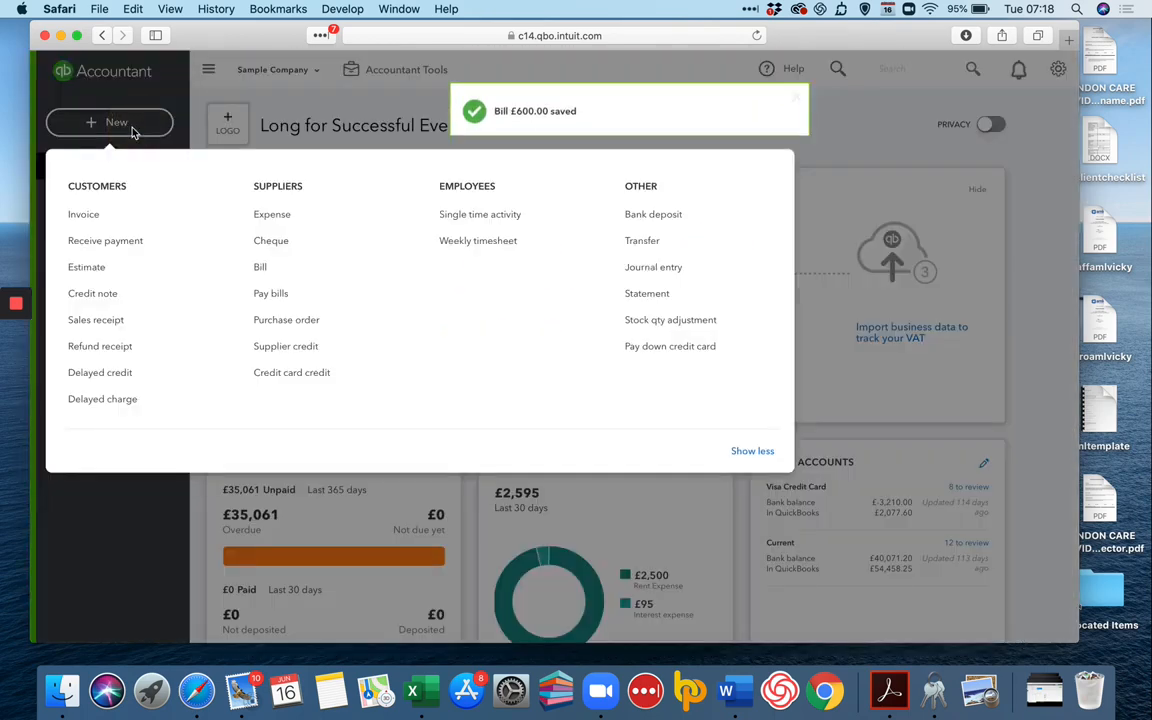
pyautogui.click(100, 215)
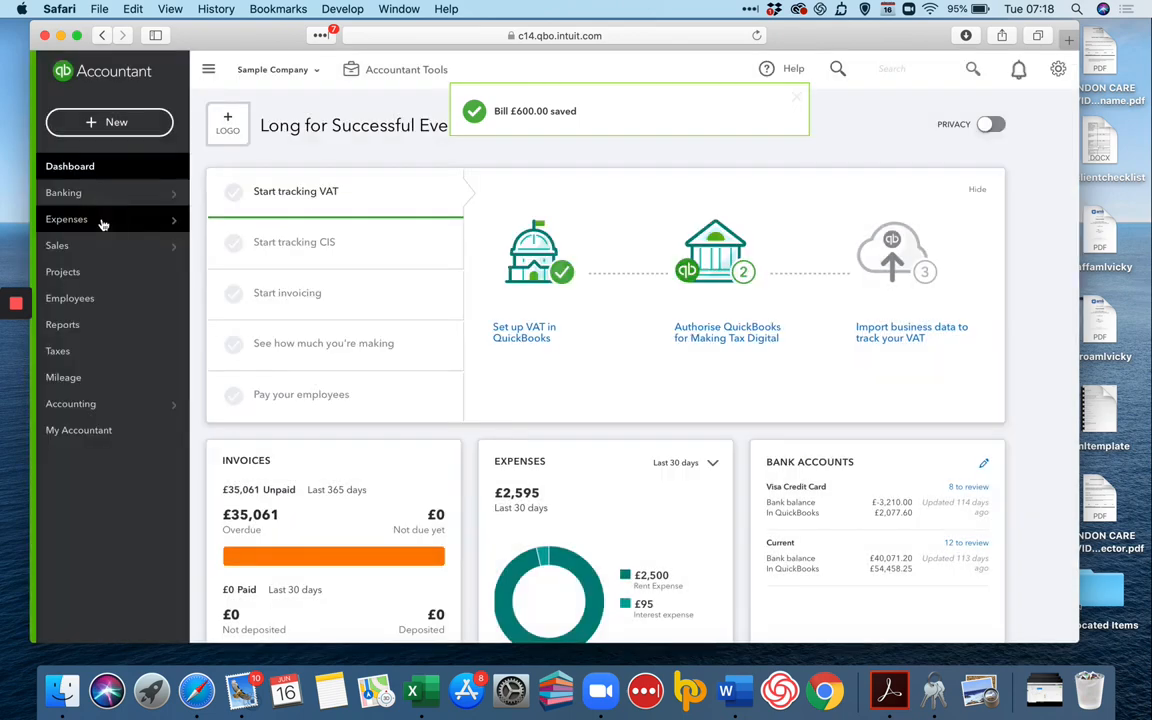
pyautogui.write('BEN')
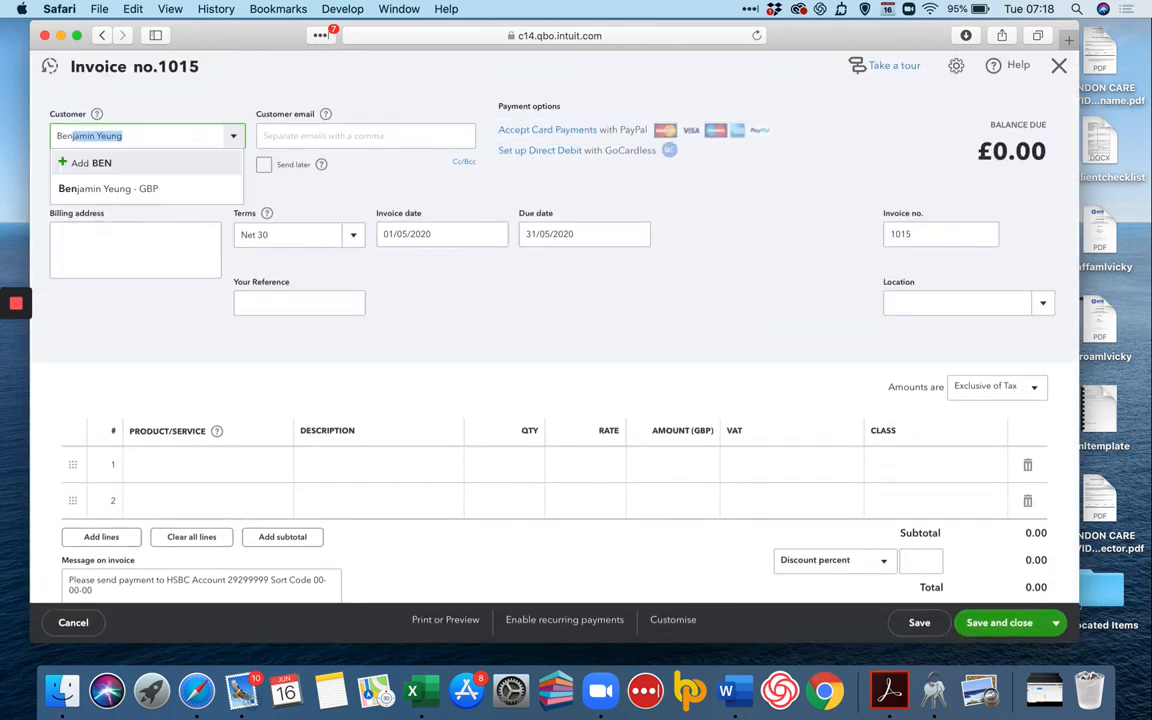
pyautogui.press('Tab')
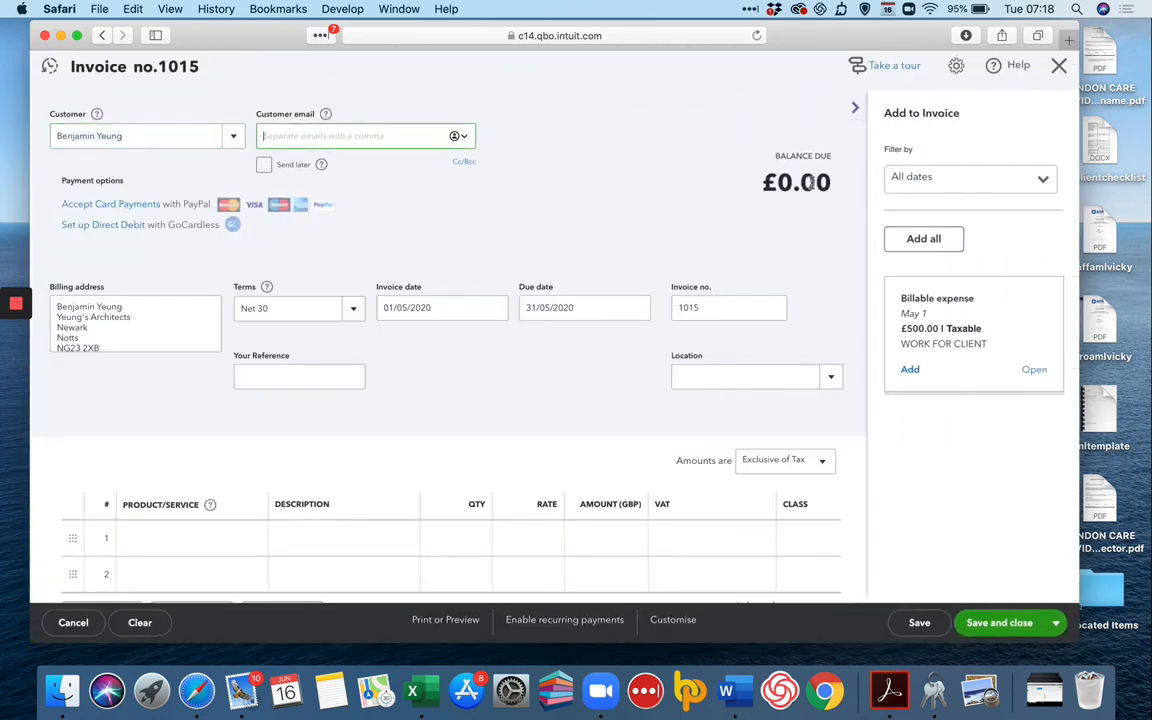
# - Add the £500.00 "WORK FOR CLIENT" billable expense to the invoice, then save and close it
pyautogui.click(909, 369)
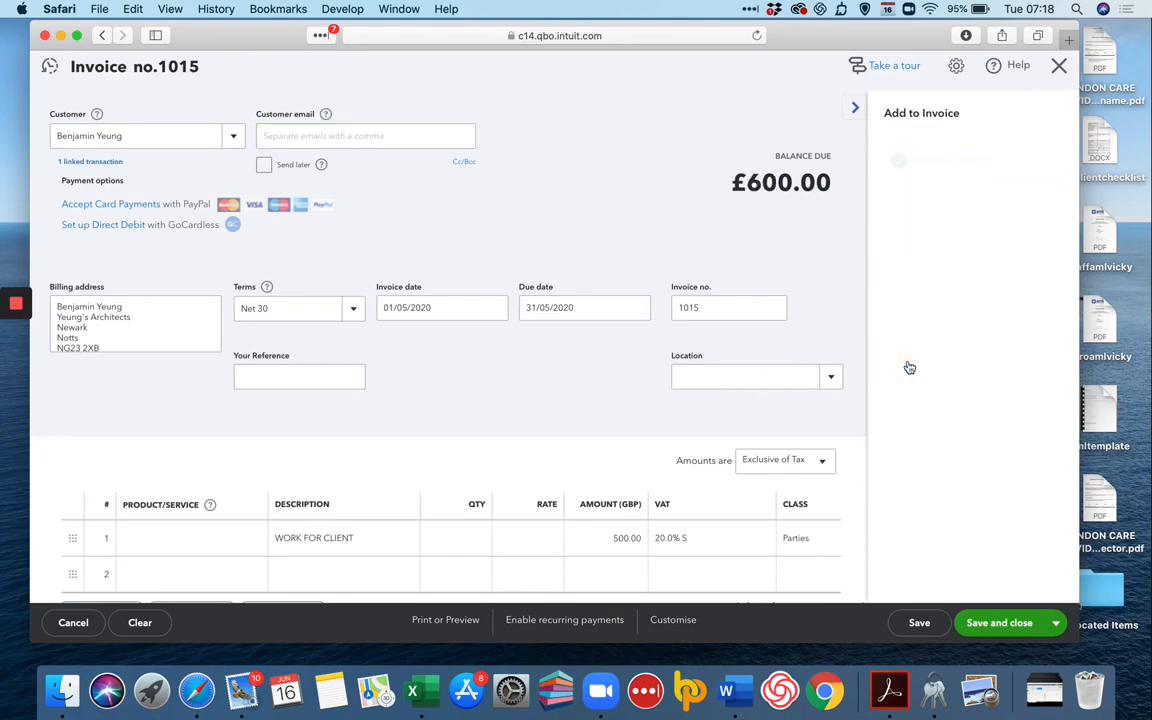
pyautogui.scroll(-5, 624, 319)
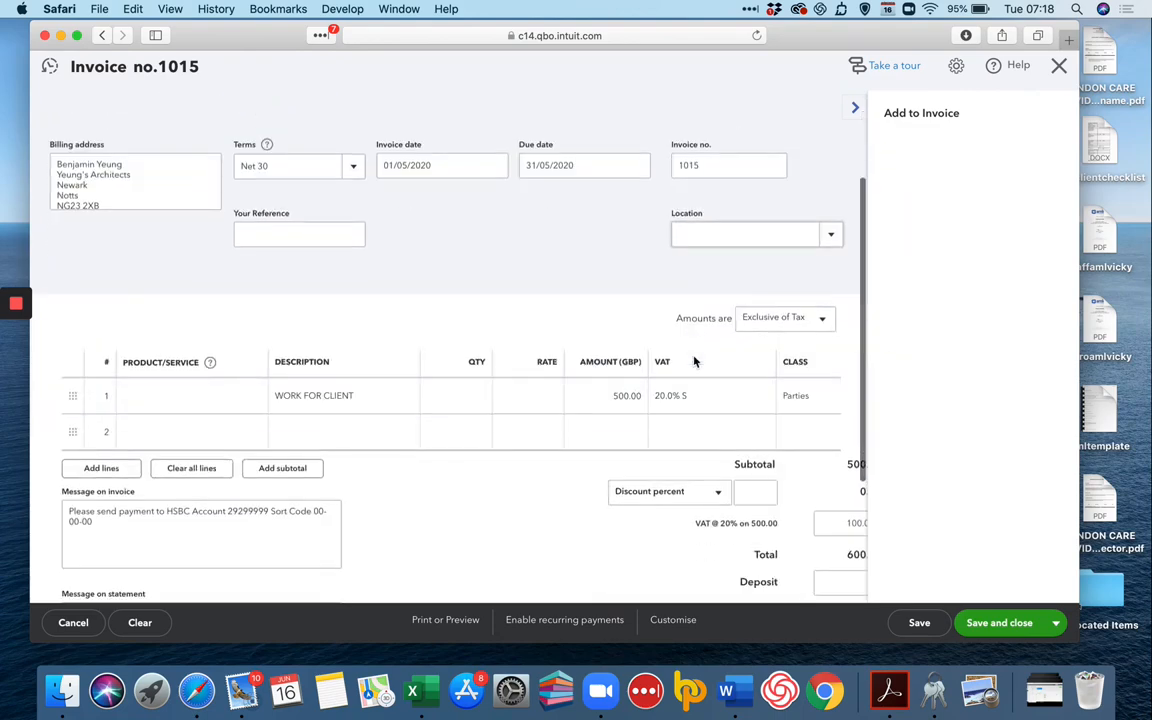
pyautogui.click(999, 623)
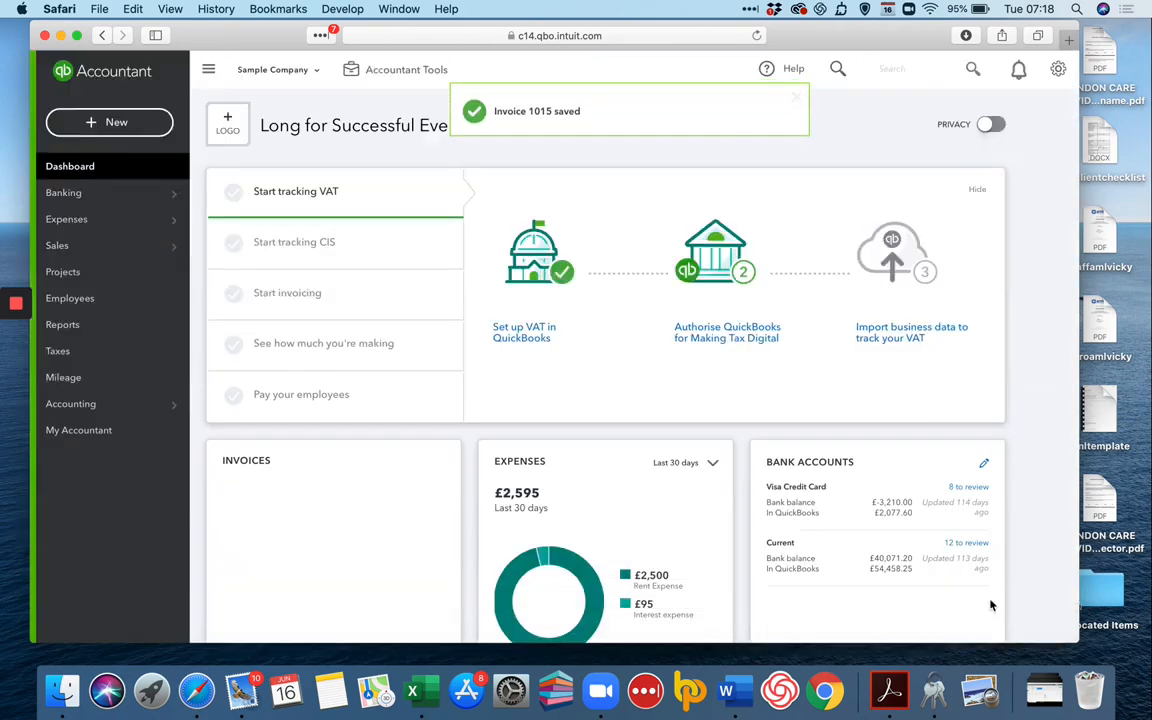
# - Open the Profit and Loss report, dismiss its customisation tour, and examine the billable expense income, cost of sales and expense lines
pyautogui.click(148, 324)
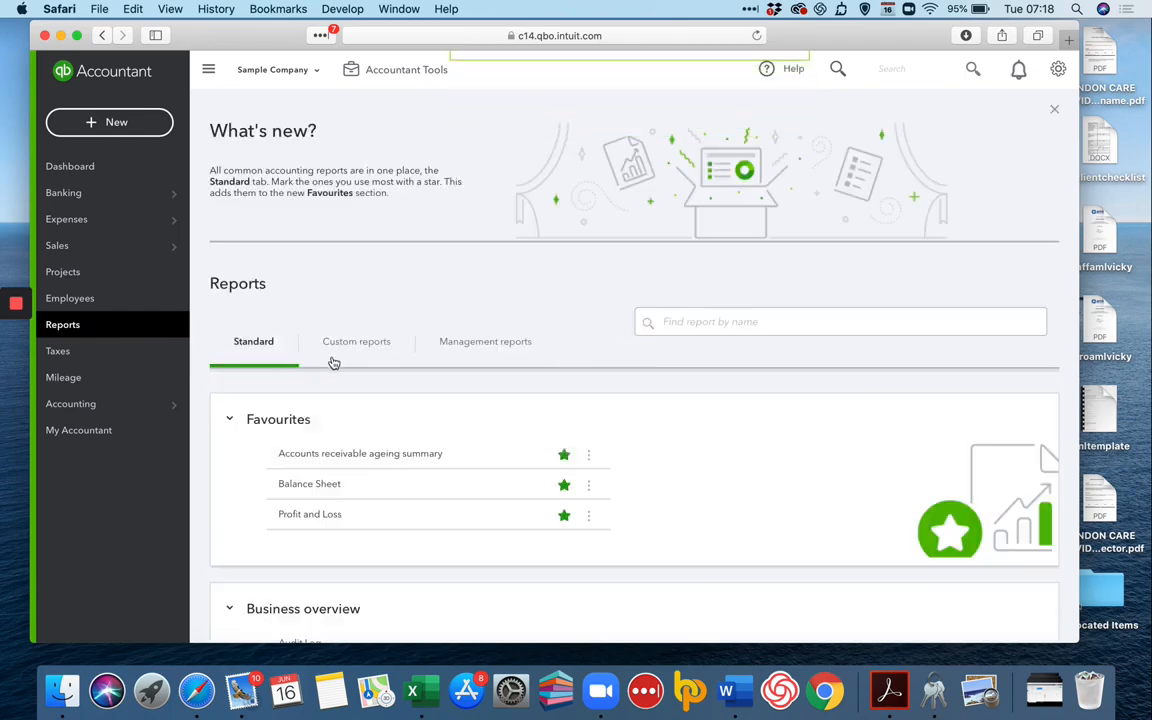
pyautogui.scroll(-1, 338, 363)
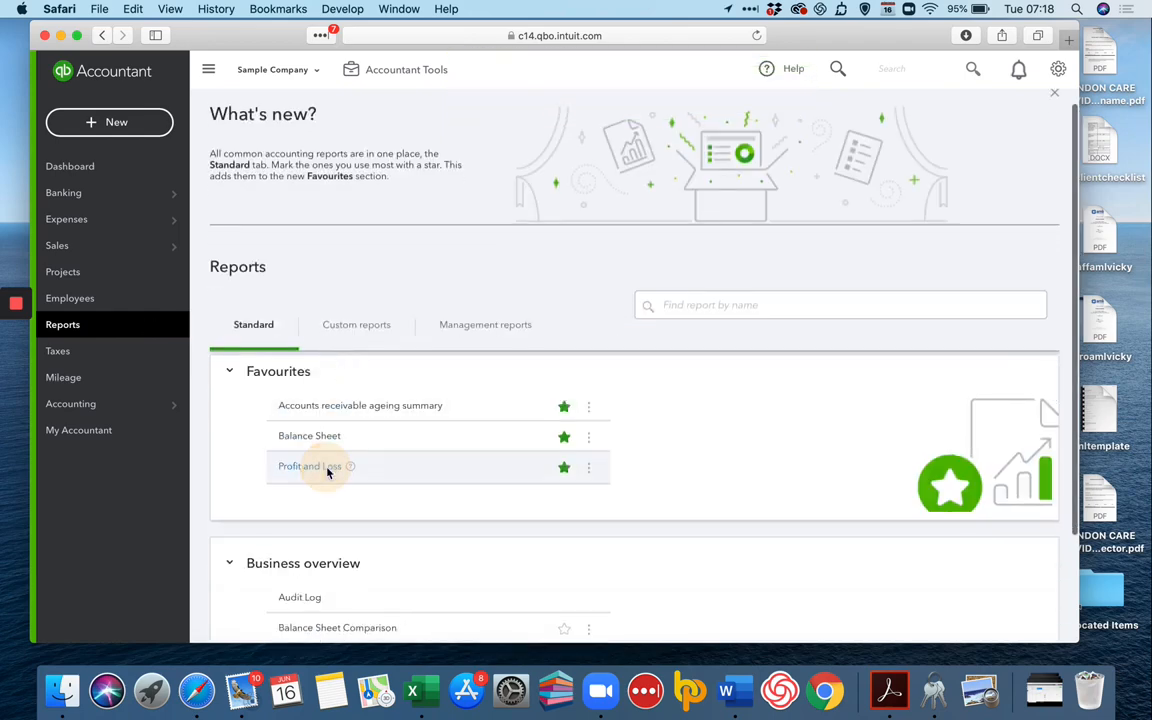
pyautogui.click(327, 469)
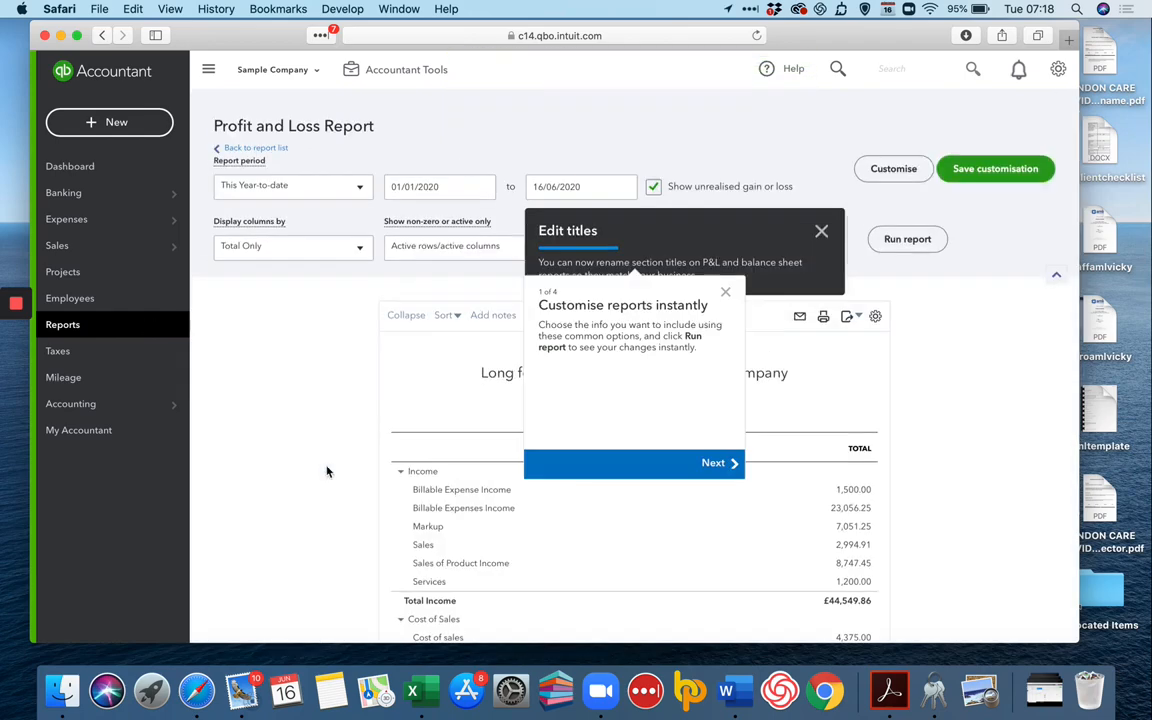
pyautogui.scroll(-4, 329, 472)
pyautogui.click(725, 93)
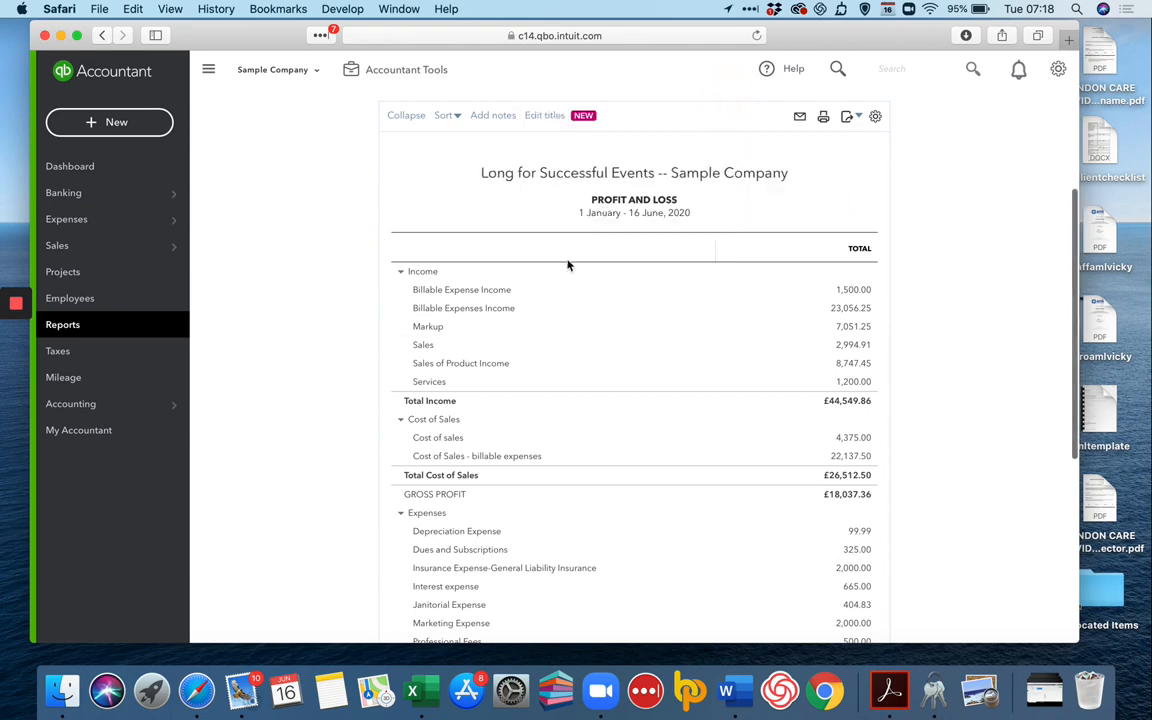
pyautogui.scroll(-1, 567, 265)
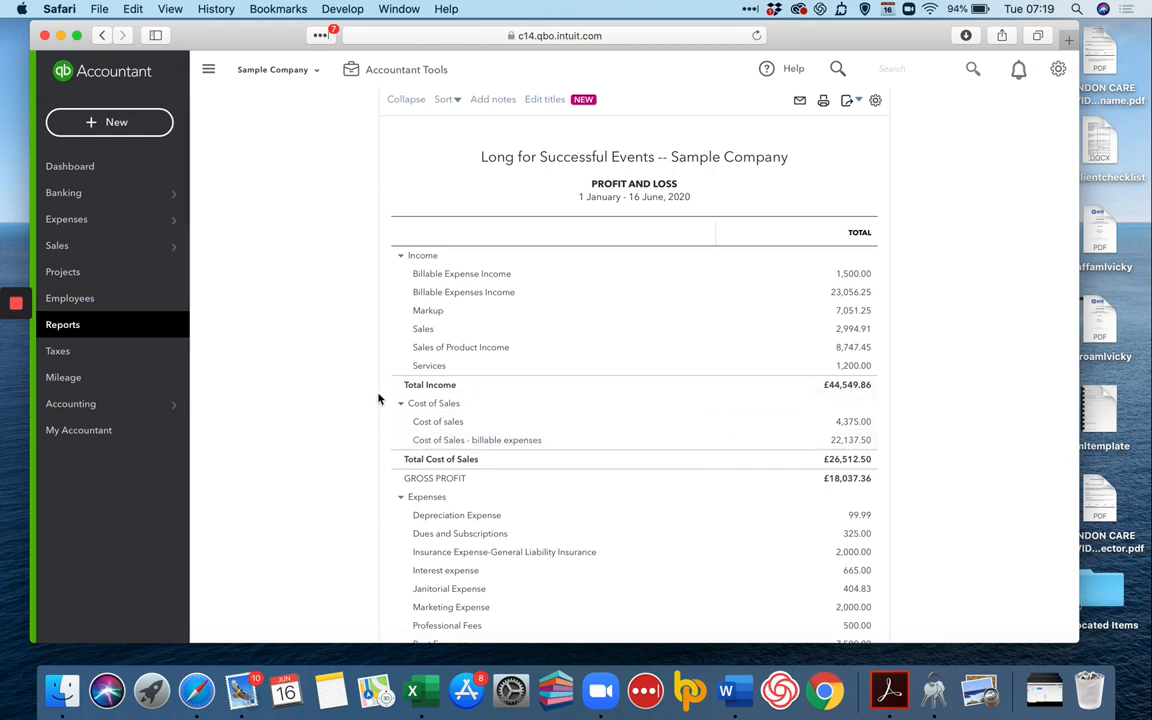
pyautogui.moveTo(17, 304)
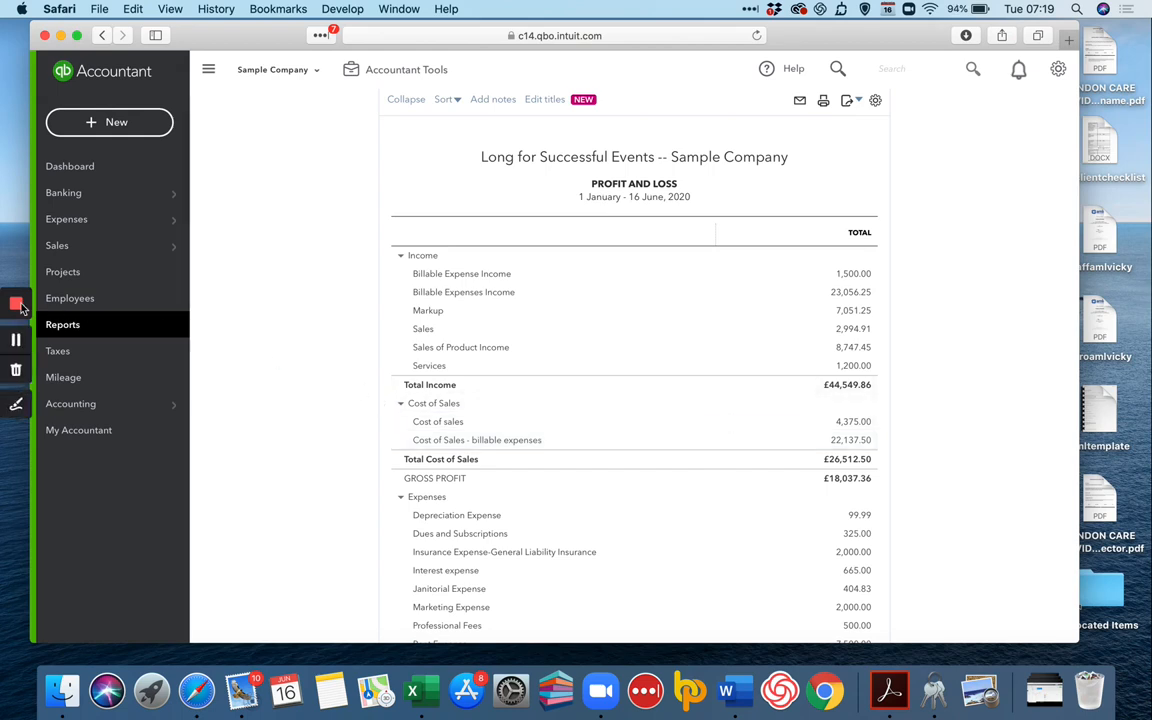